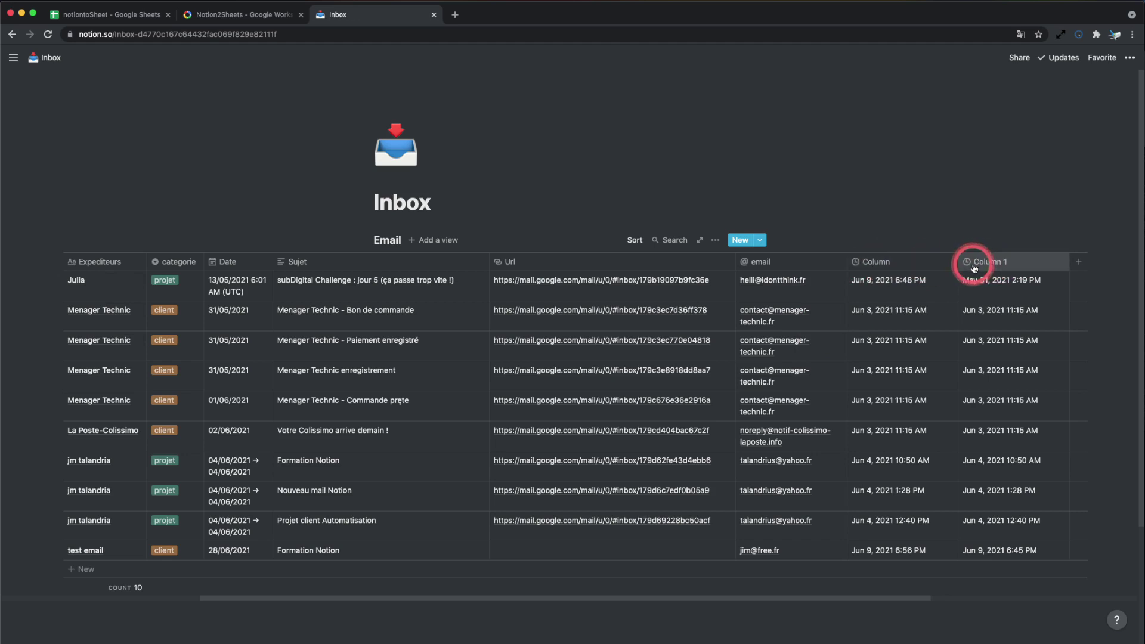
# - Inspect the available property types for the Column and Column 1 properties without changing them
pyautogui.click(916, 268)
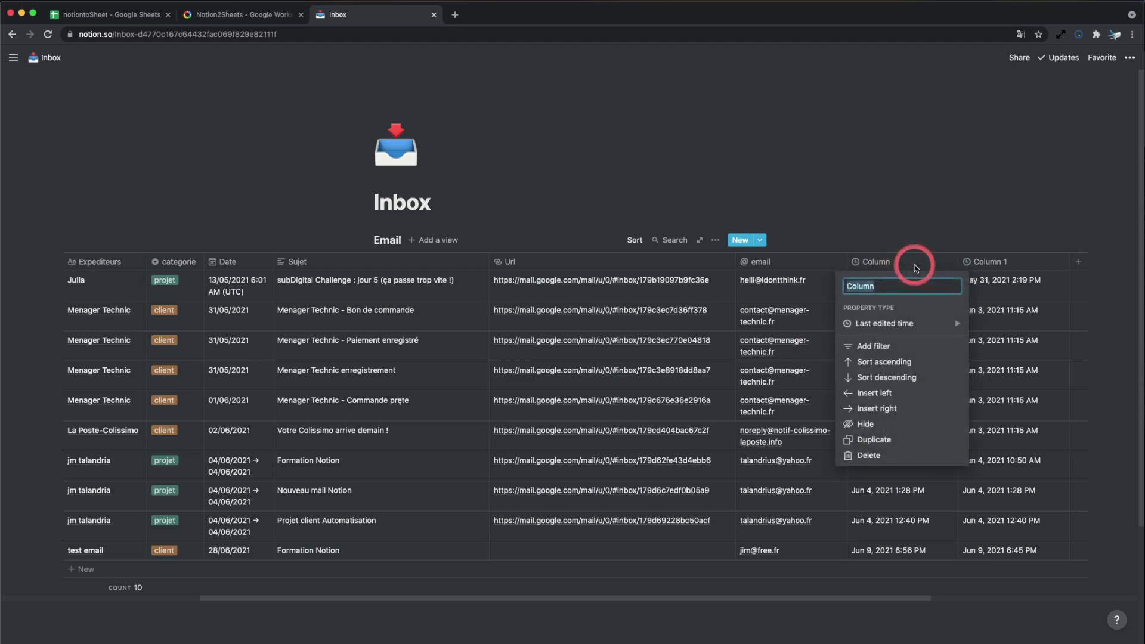
pyautogui.click(900, 325)
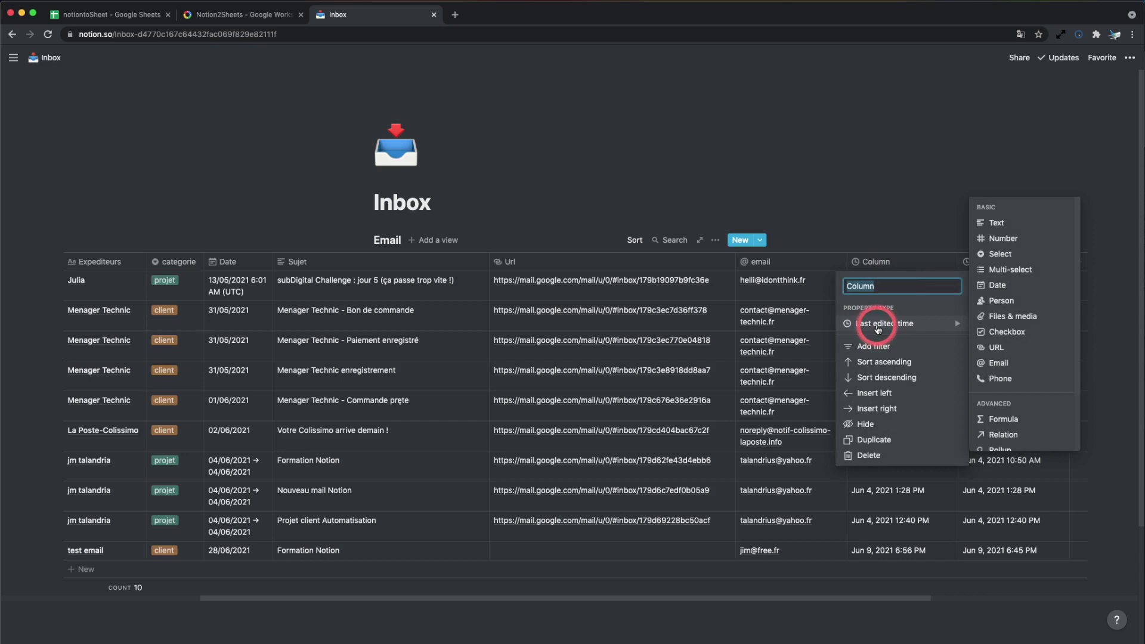
pyautogui.click(913, 225)
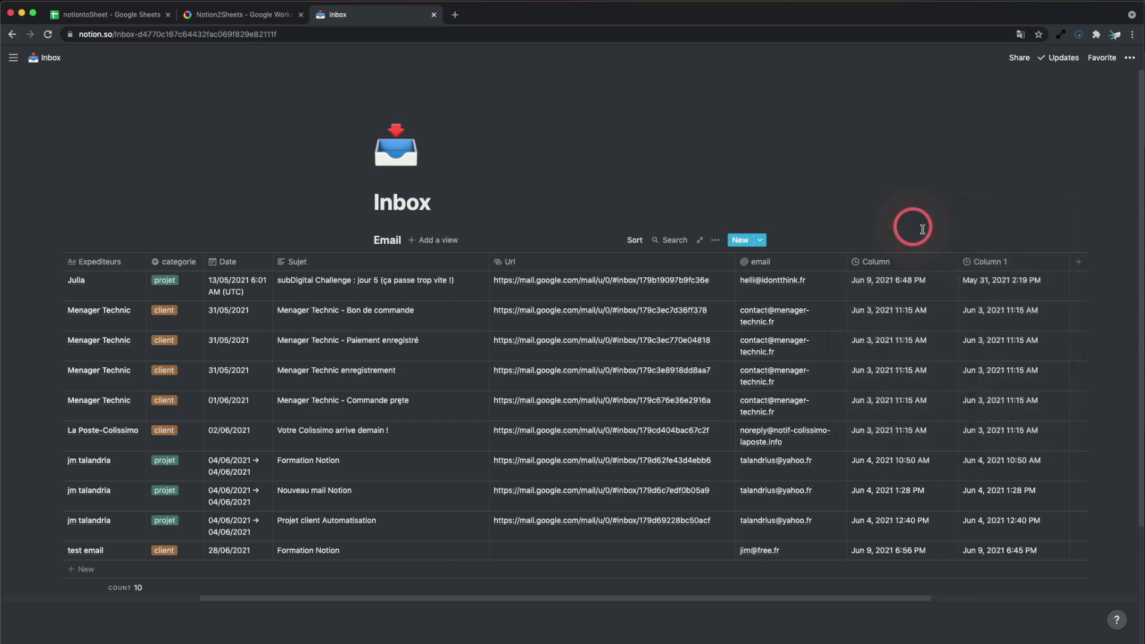
pyautogui.click(1029, 263)
pyautogui.click(1018, 329)
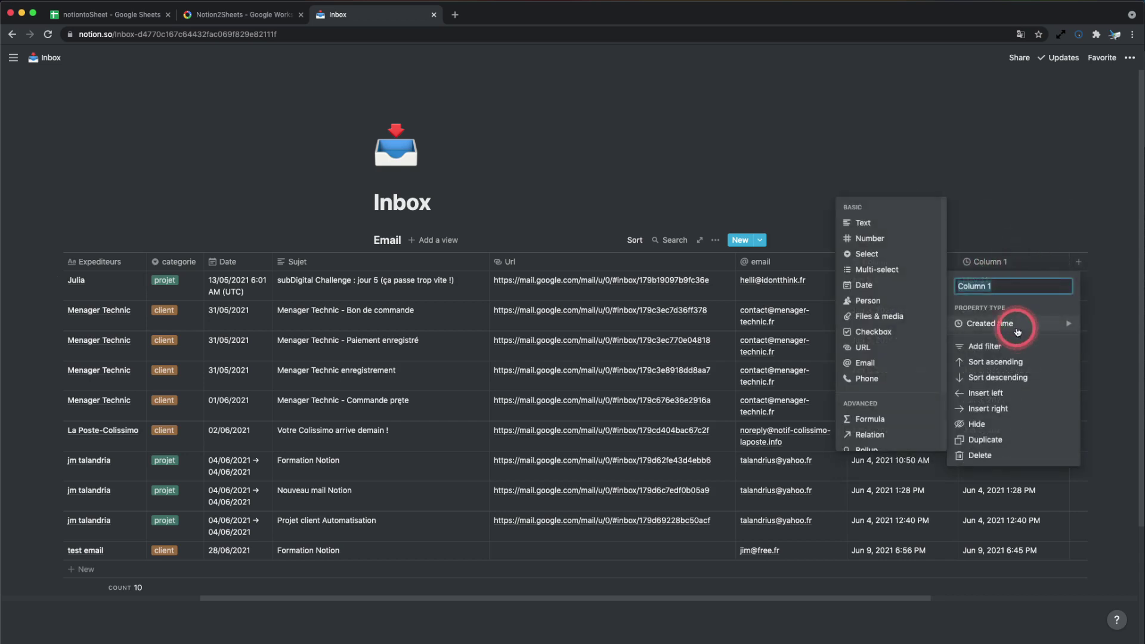
pyautogui.click(1021, 232)
pyautogui.click(1022, 233)
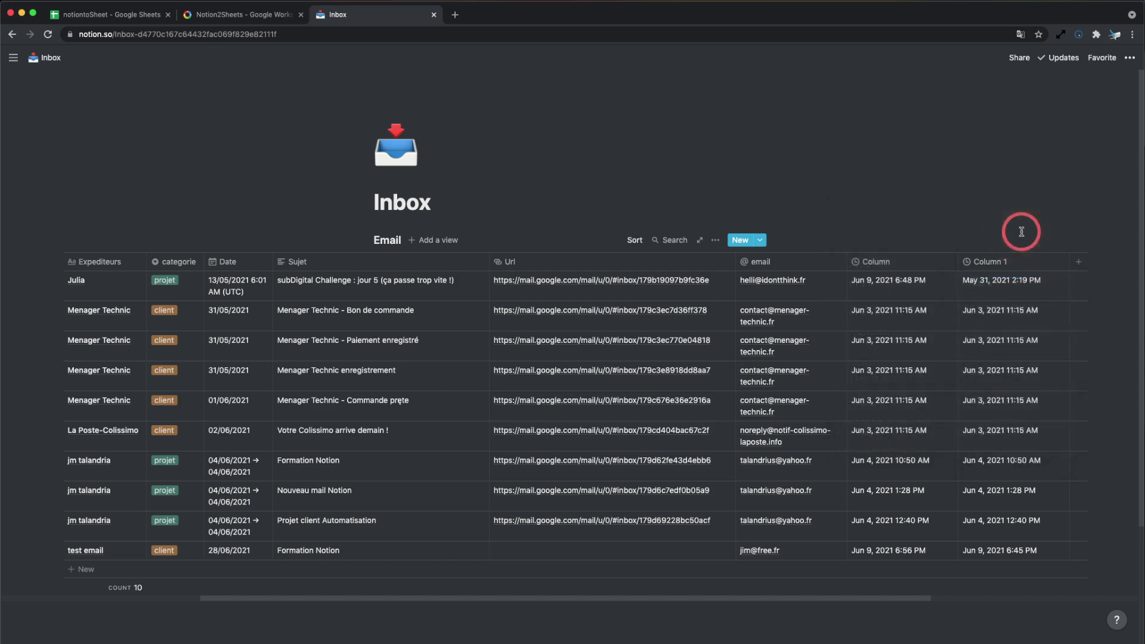
# - Recheck the Column and Column 1 types, then go to the notiontoSheet spreadsheet
pyautogui.click(922, 262)
pyautogui.click(890, 330)
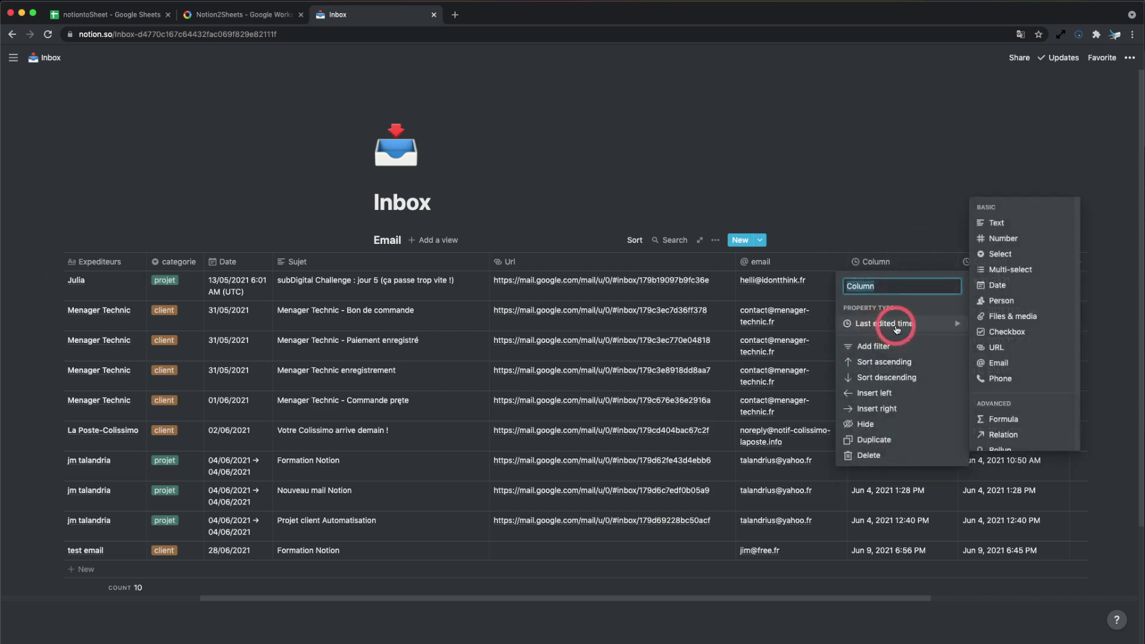
pyautogui.click(897, 238)
pyautogui.click(991, 261)
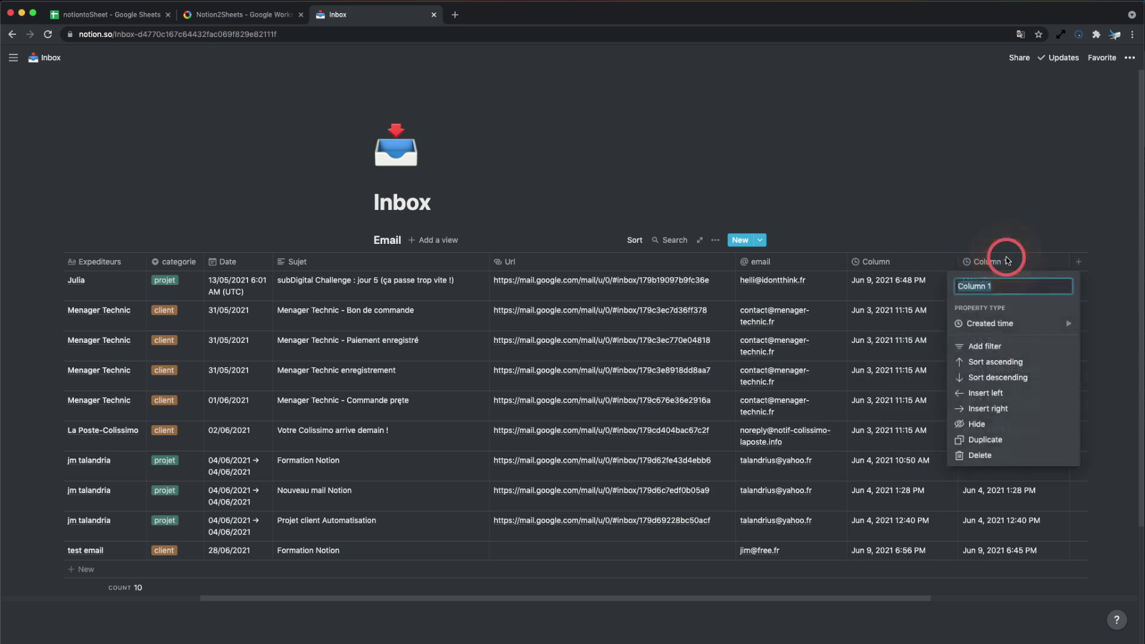
pyautogui.click(999, 325)
pyautogui.click(1037, 207)
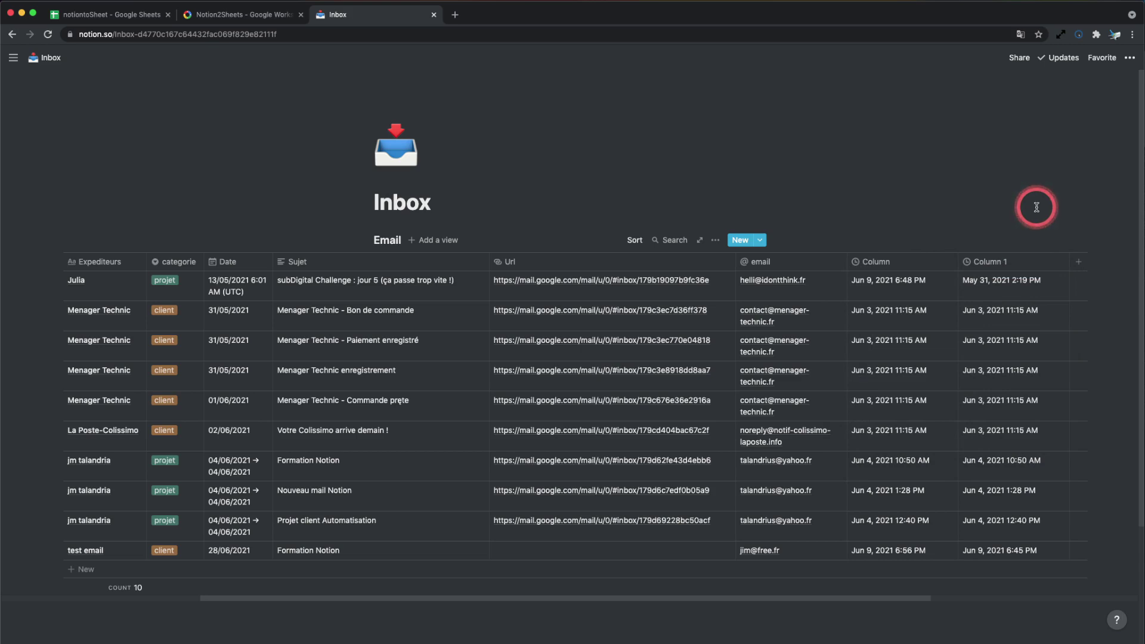
pyautogui.click(138, 21)
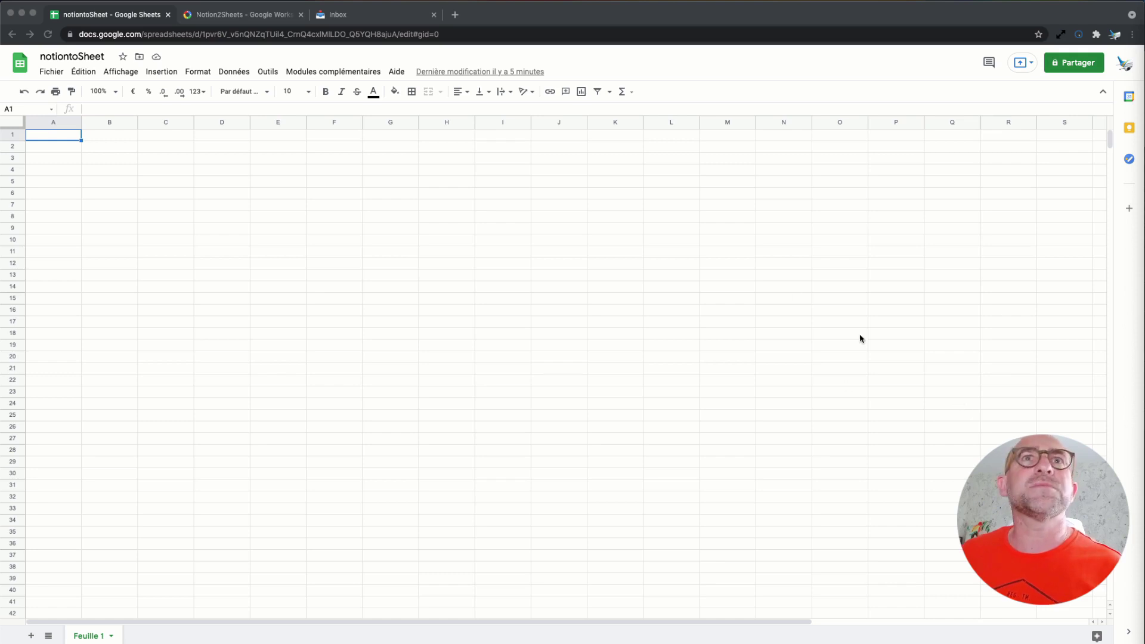
# - View the Notion2Sheets Marketplace page and page through its screenshots to the sync promo image
pyautogui.click(244, 16)
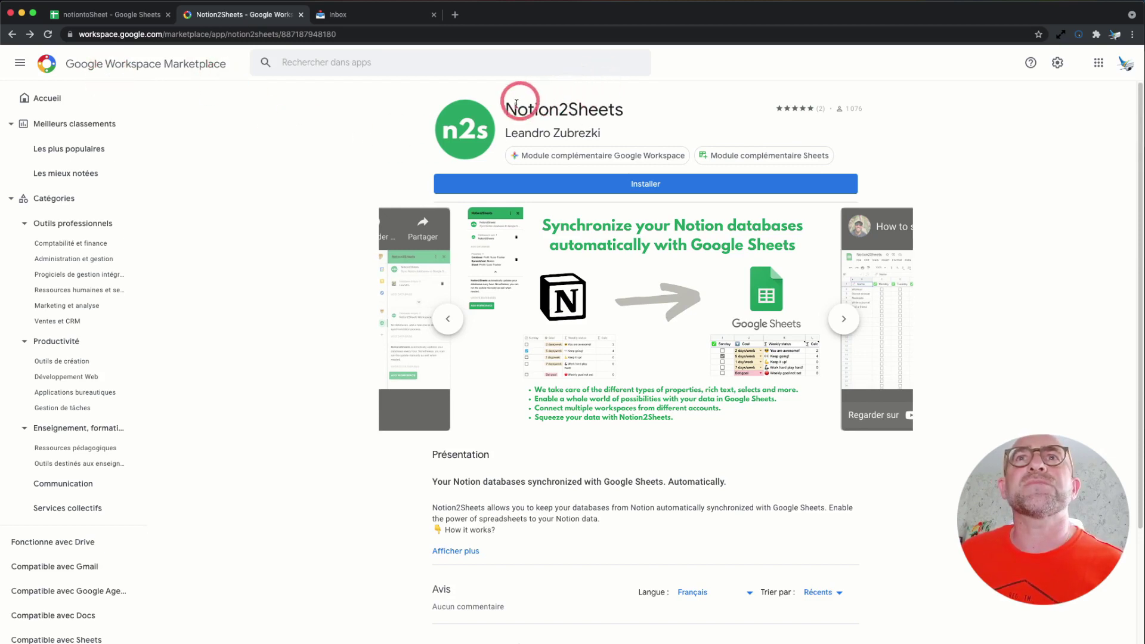
pyautogui.moveTo(505, 109); pyautogui.dragTo(652, 117)
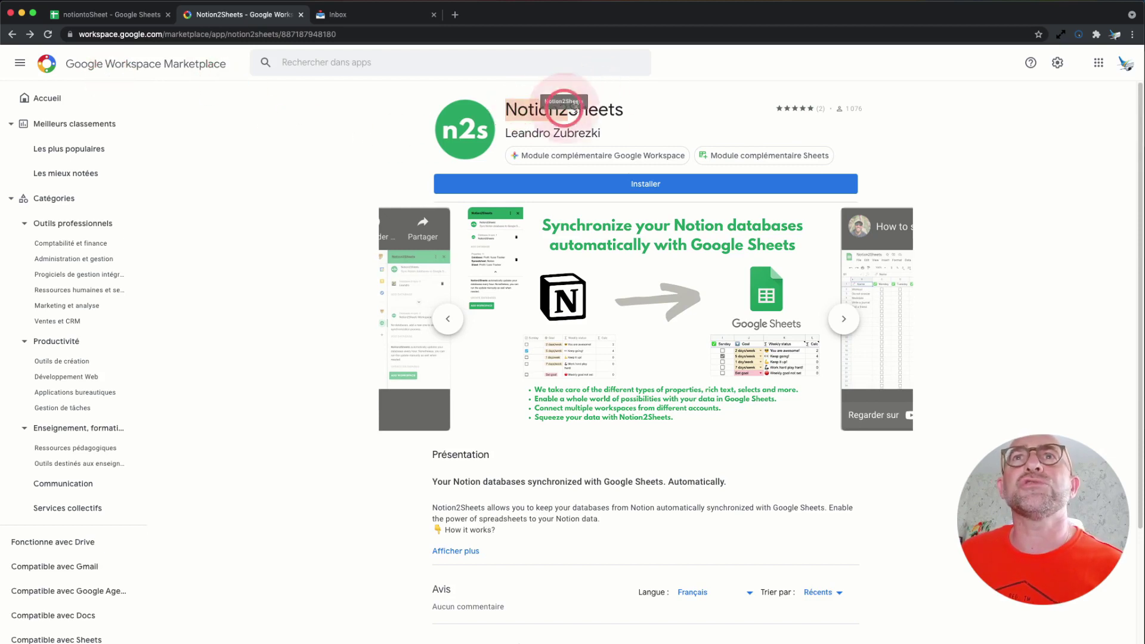
pyautogui.click(652, 116)
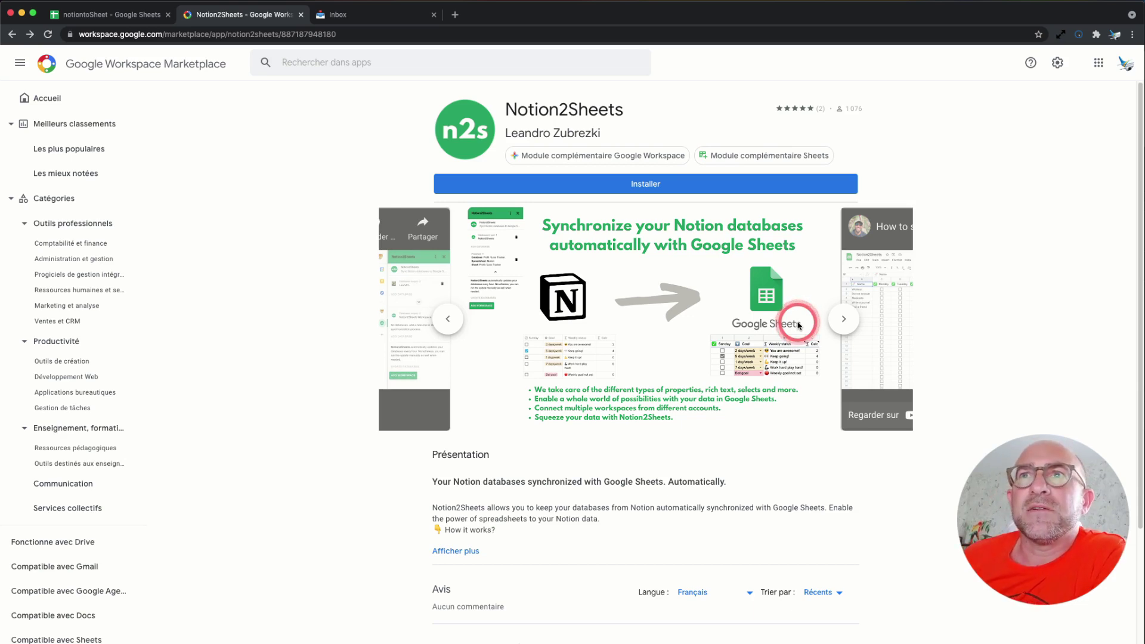
pyautogui.click(837, 321)
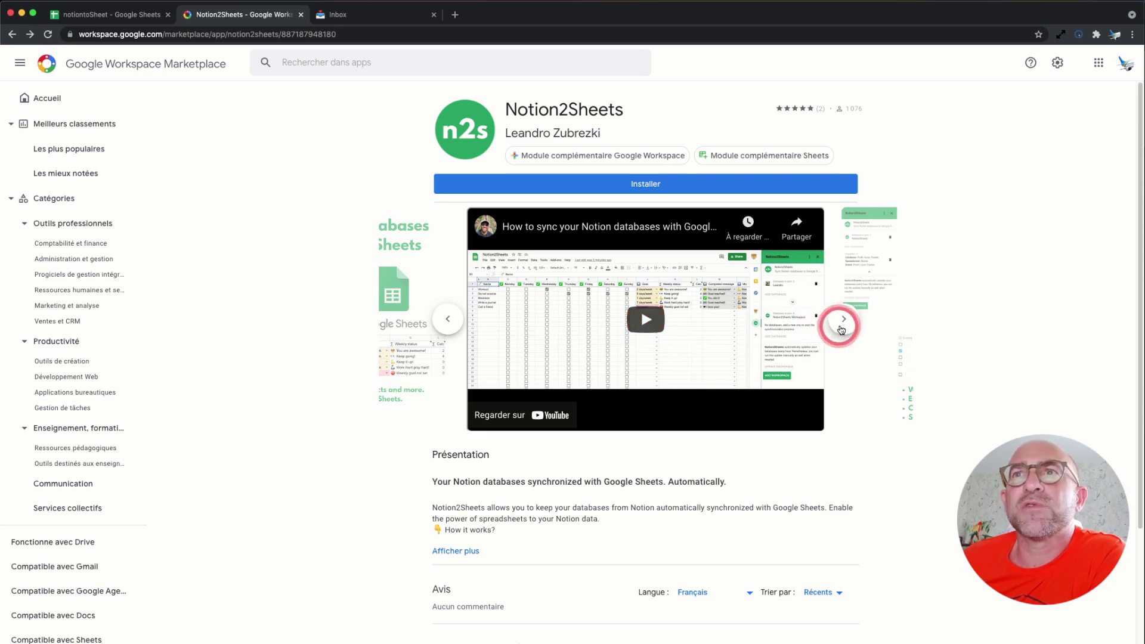
pyautogui.click(842, 320)
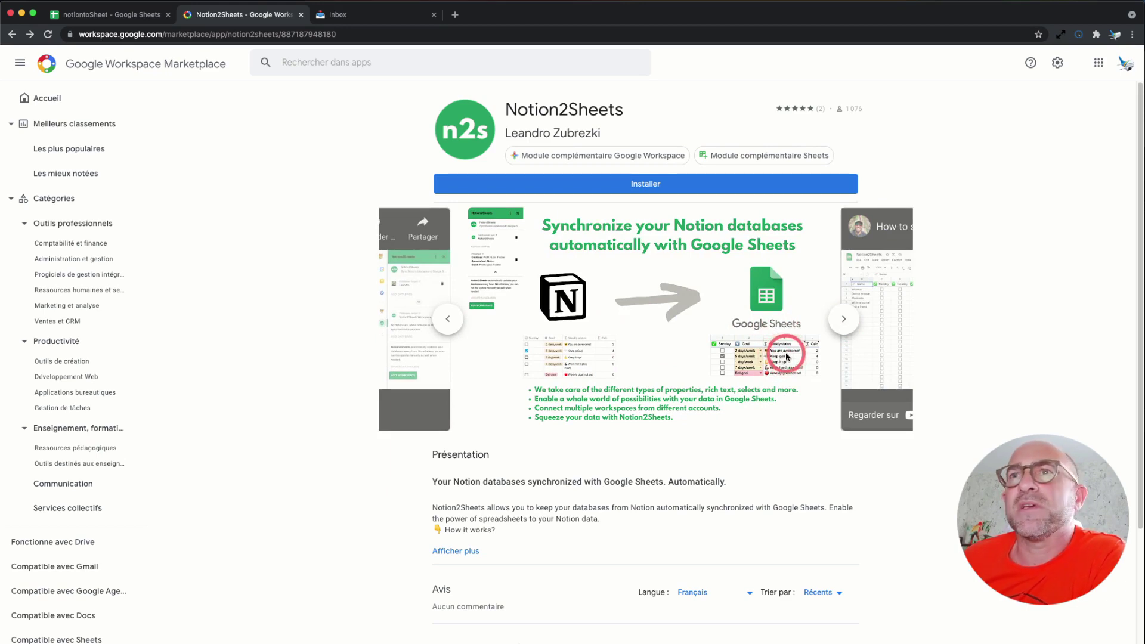
# - Install Notion2Sheets, choosing the Google account and granting its requested permissions
pyautogui.click(634, 186)
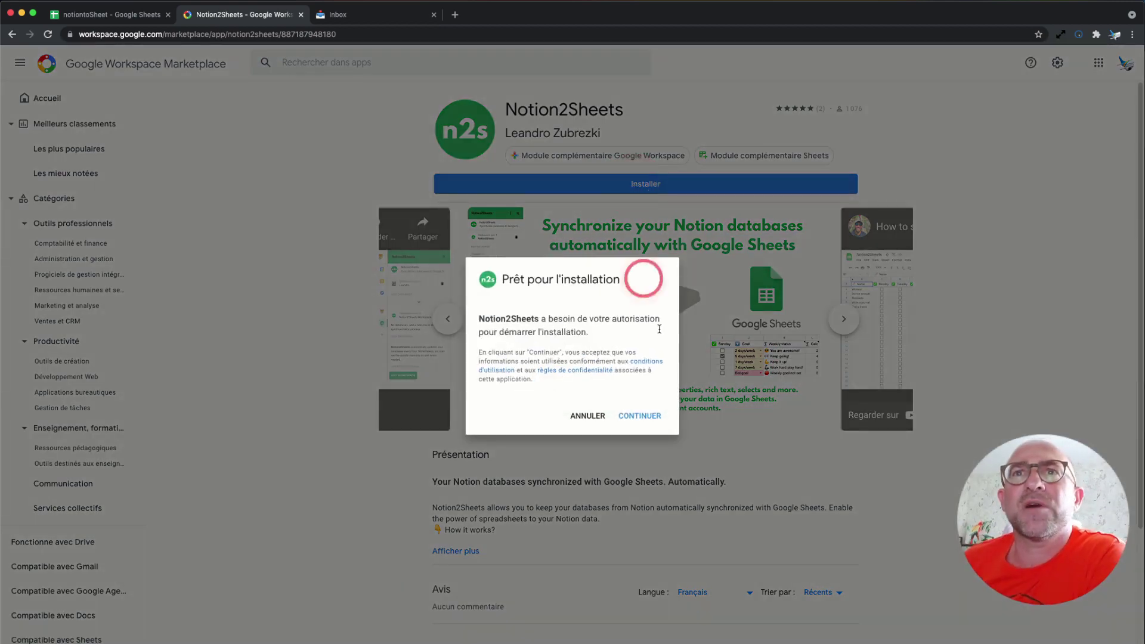
pyautogui.click(659, 411)
pyautogui.click(567, 356)
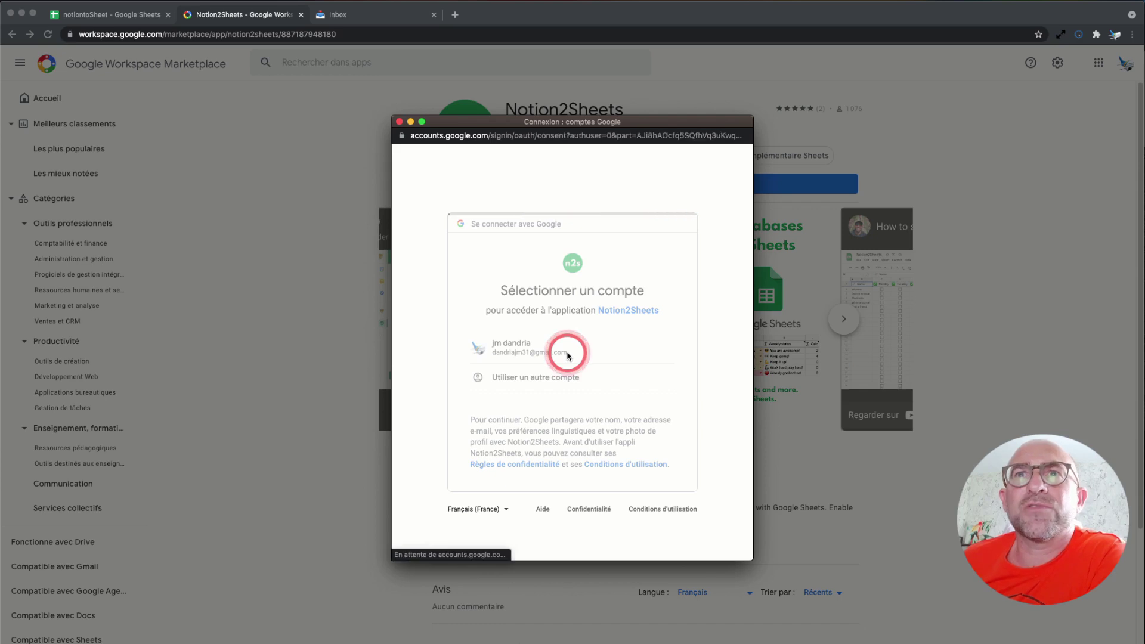
pyautogui.scroll(-5, 595, 391)
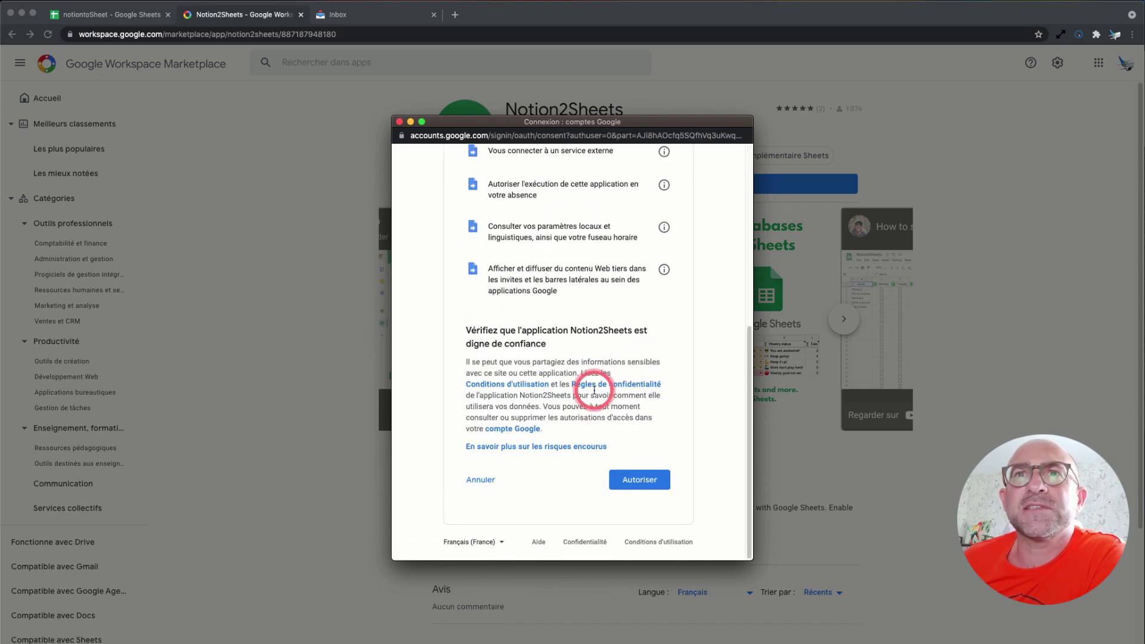
pyautogui.click(639, 478)
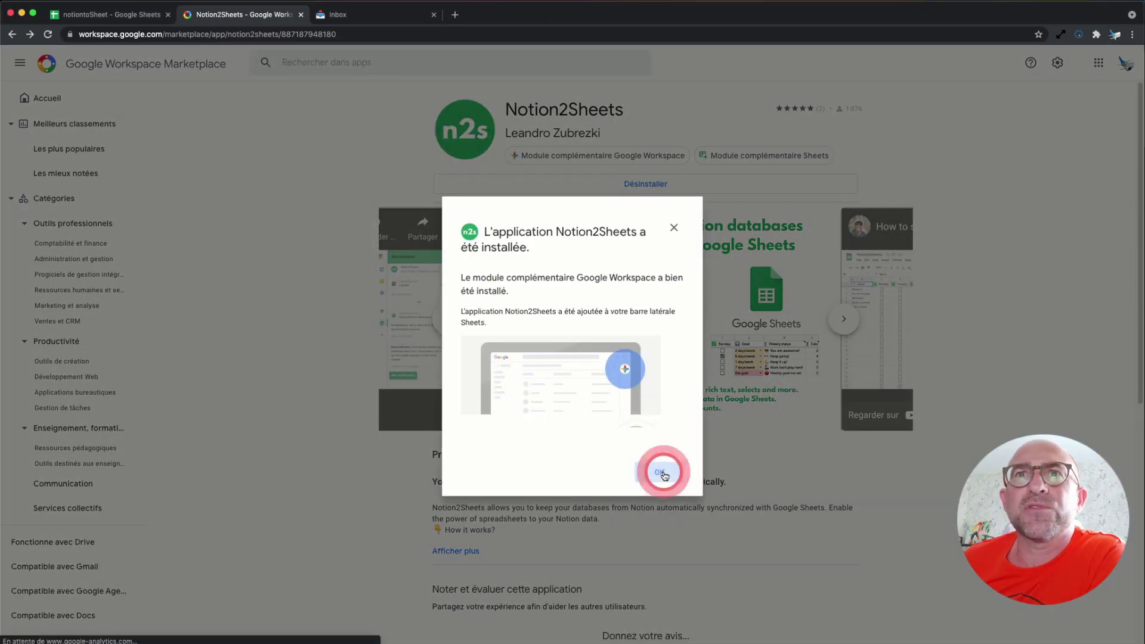
pyautogui.click(659, 472)
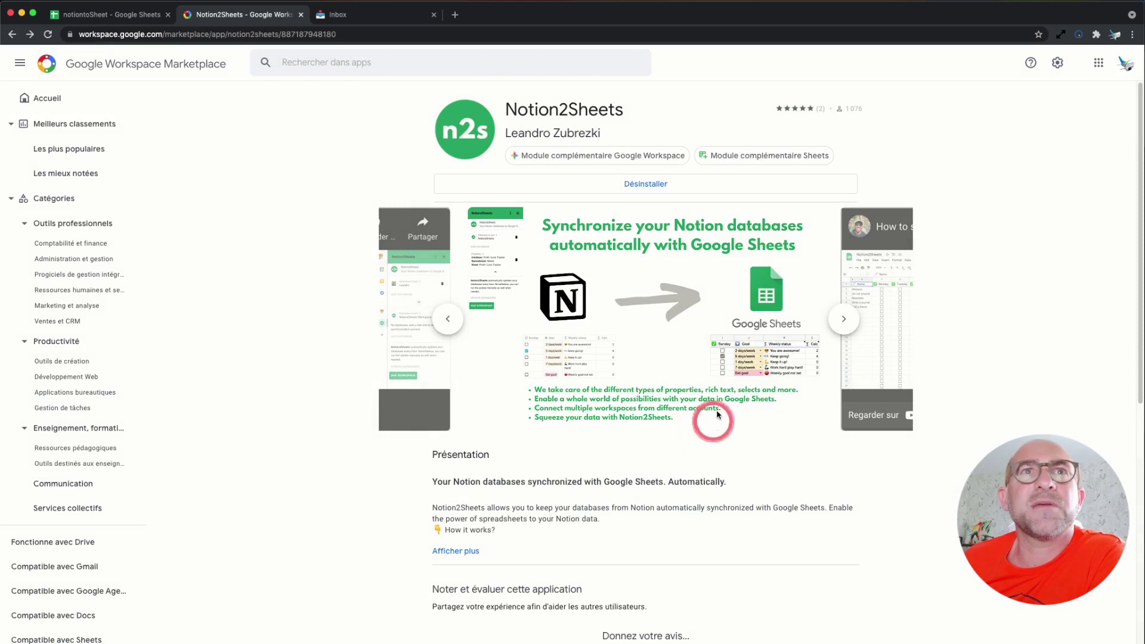
# - Back in notiontoSheet, open the Notion2Sheets panel from the right-hand add-on bar
pyautogui.click(151, 22)
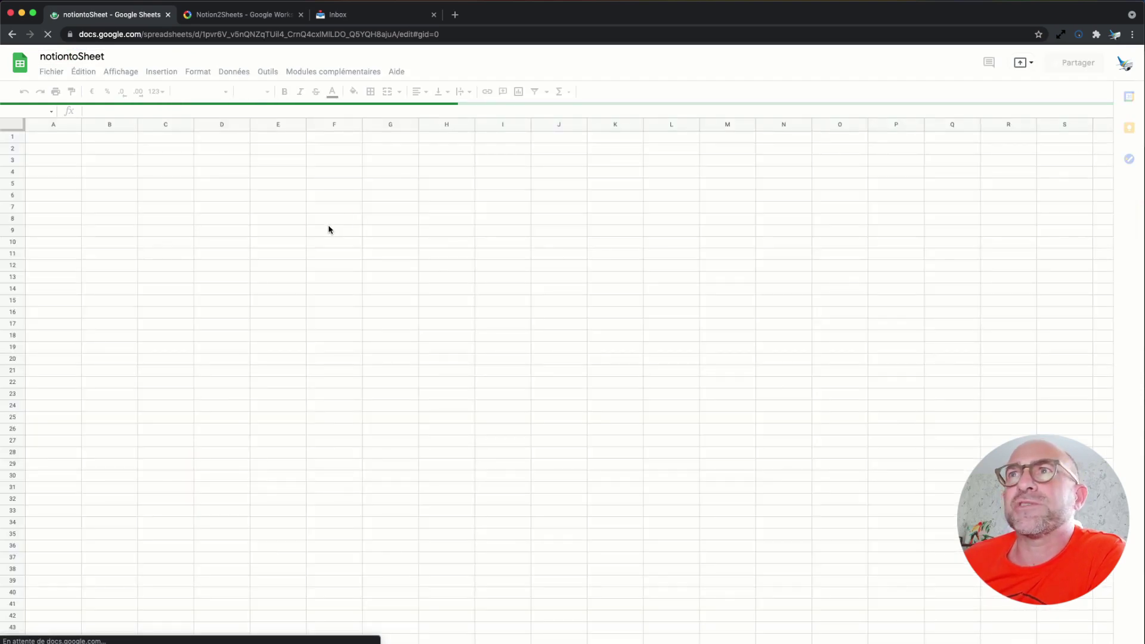
pyautogui.click(327, 226)
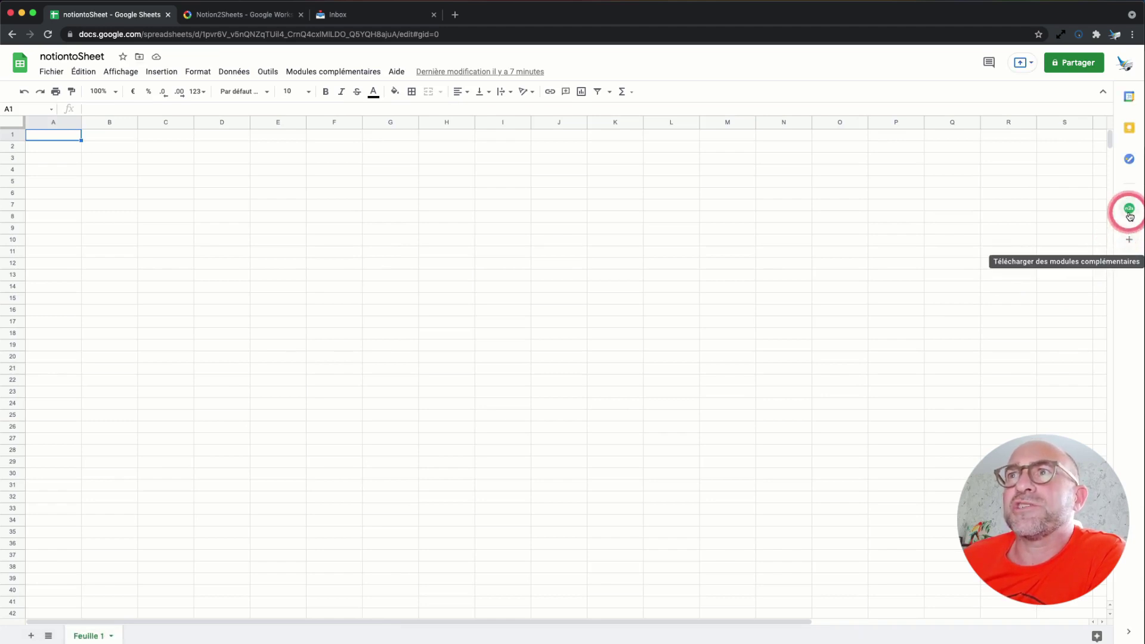
pyautogui.click(1130, 208)
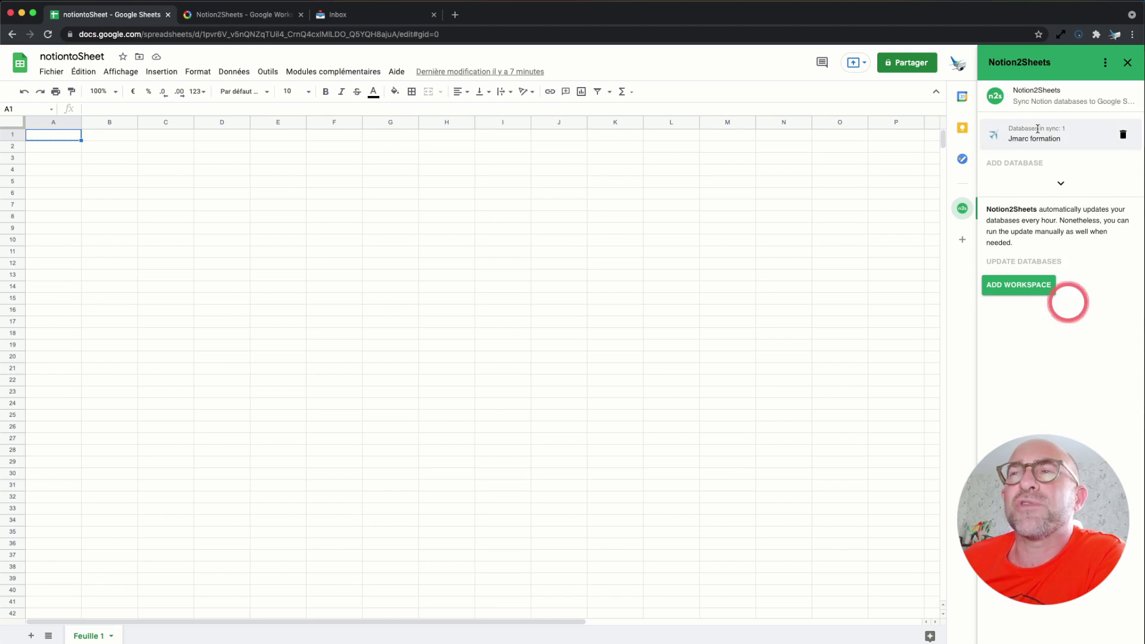
# - Remove the existing Notion workspace connection and reconnect the workspace by allowing Notion2Sheets access
pyautogui.click(1123, 138)
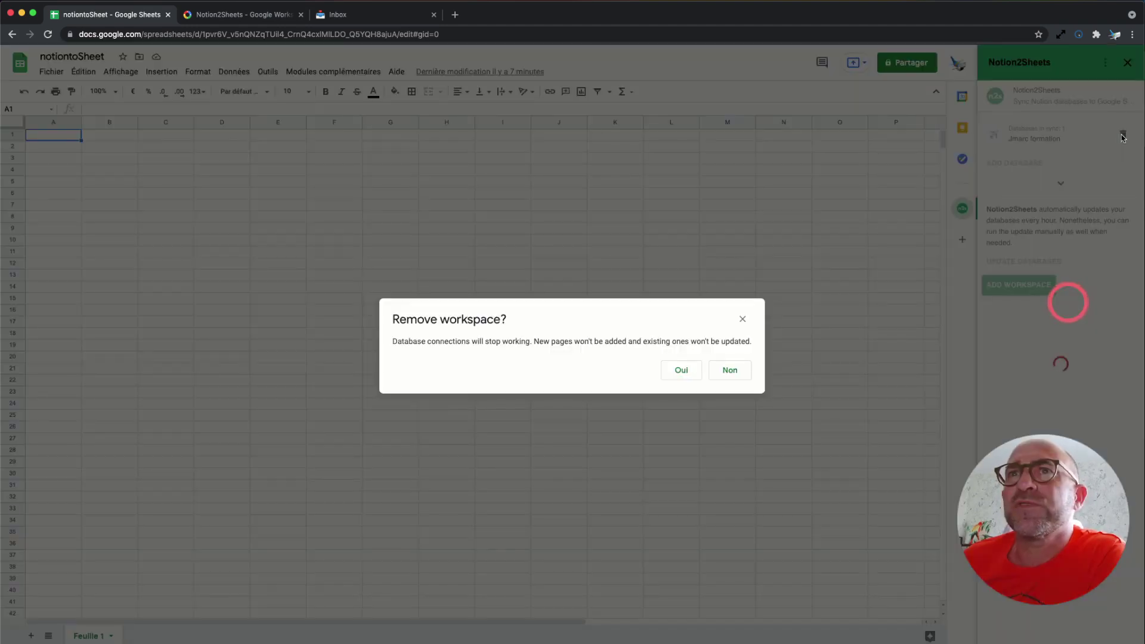
pyautogui.click(679, 373)
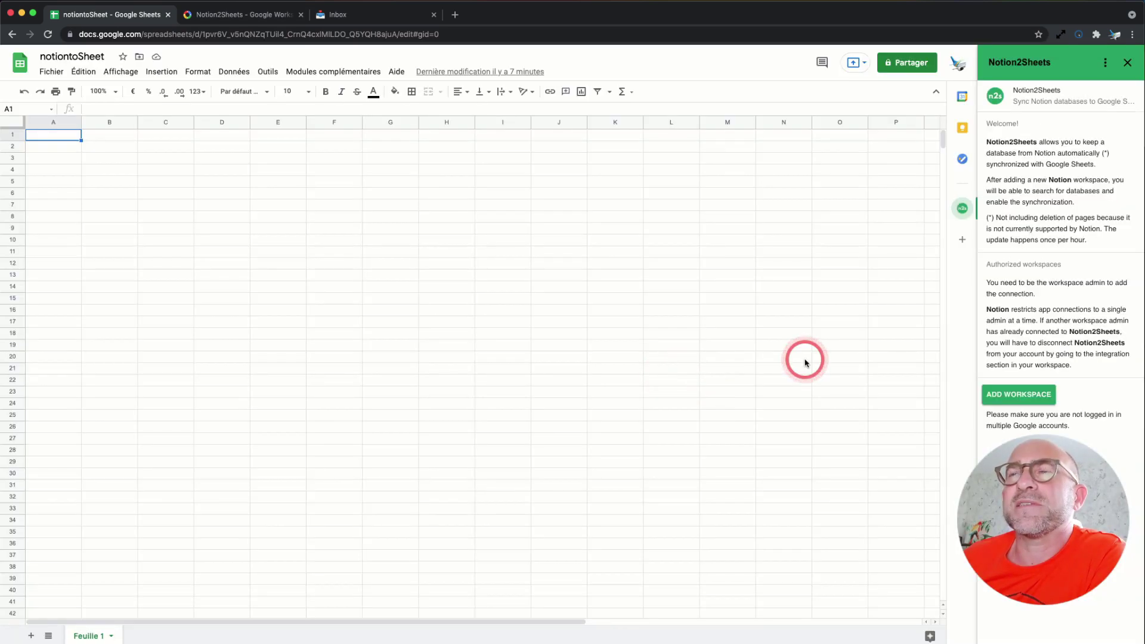
pyautogui.click(1028, 396)
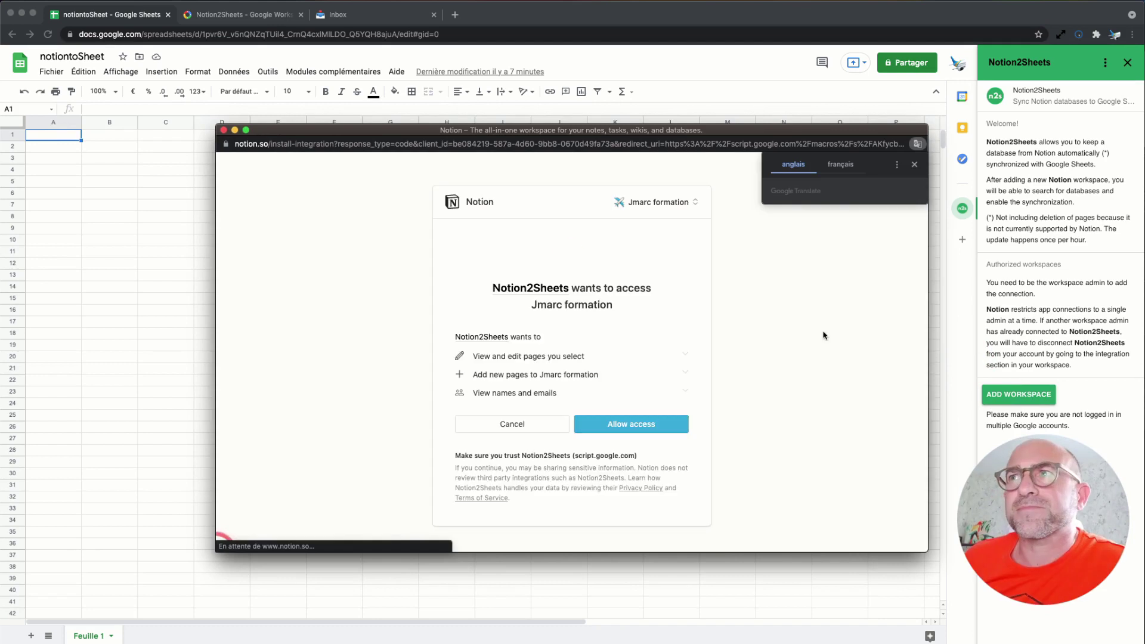
pyautogui.click(815, 331)
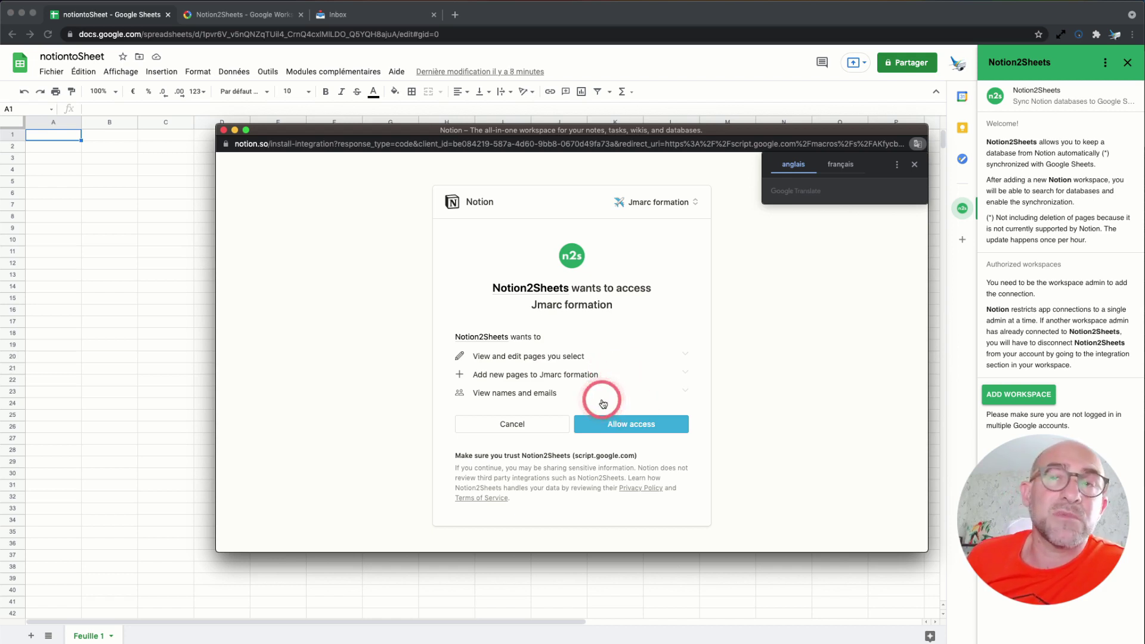
pyautogui.click(640, 423)
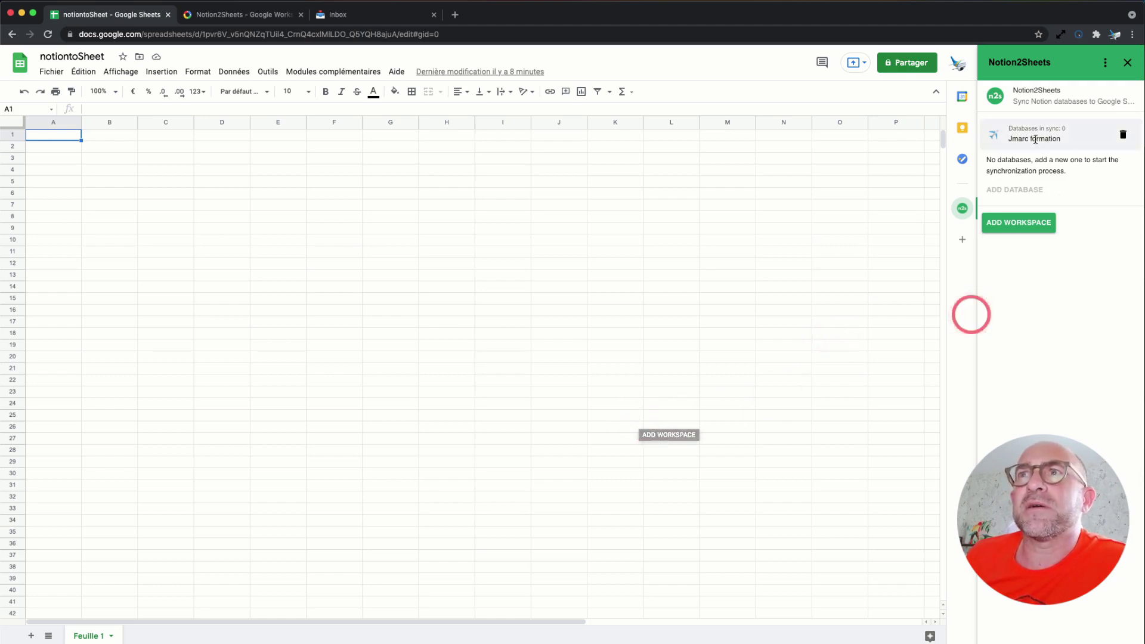
# - Search the workspace's databases and select the Email database for syncing
pyautogui.click(1029, 191)
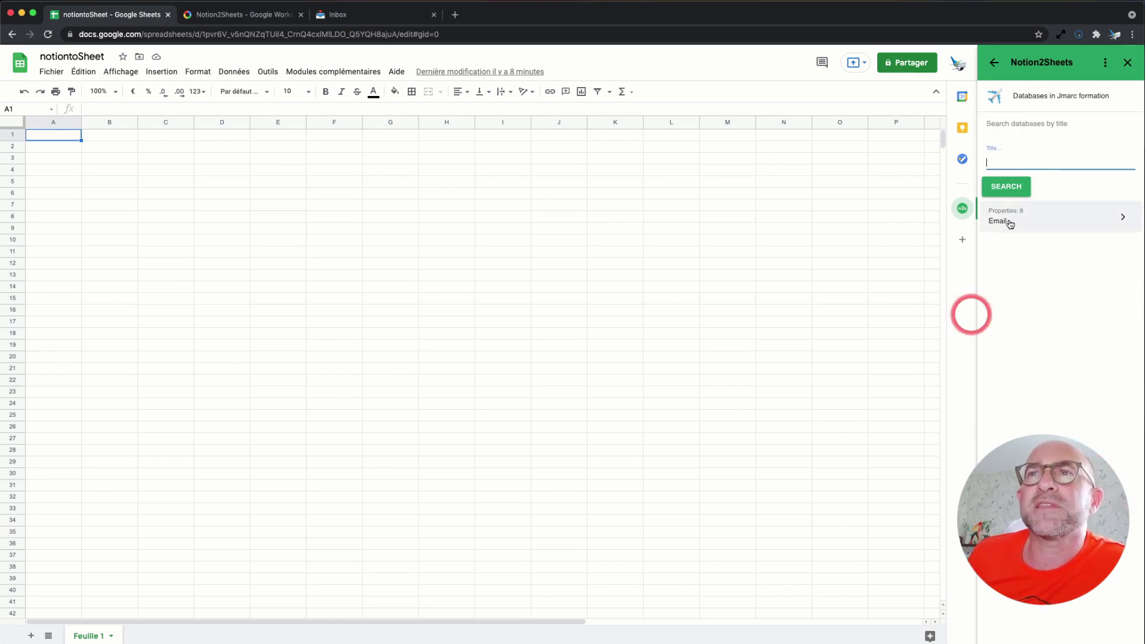
pyautogui.click(1008, 190)
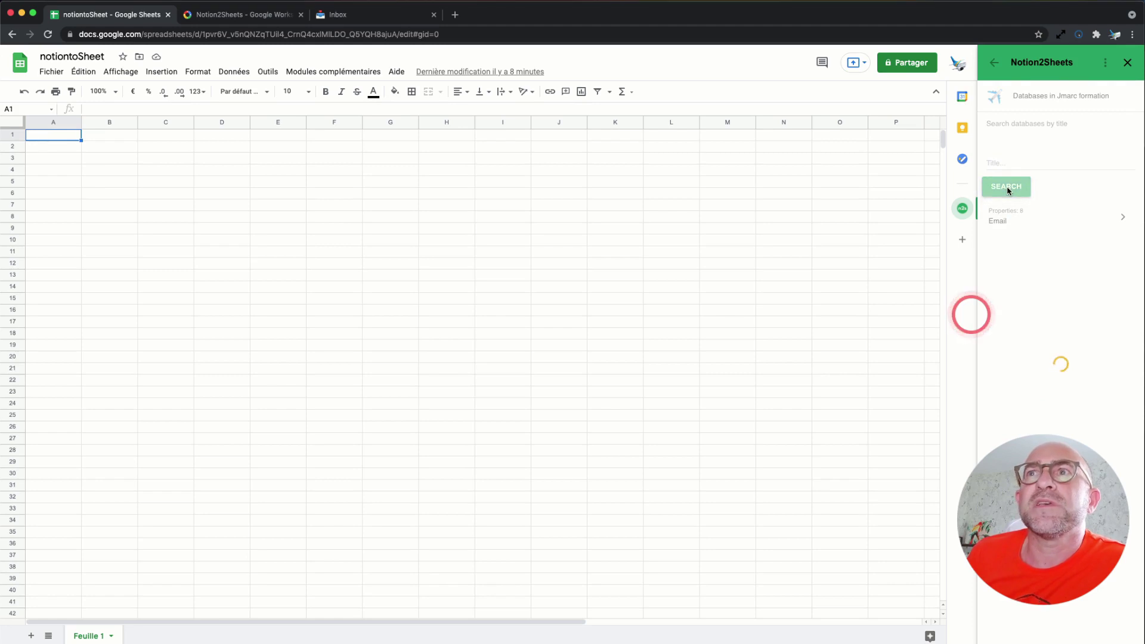
pyautogui.click(1022, 219)
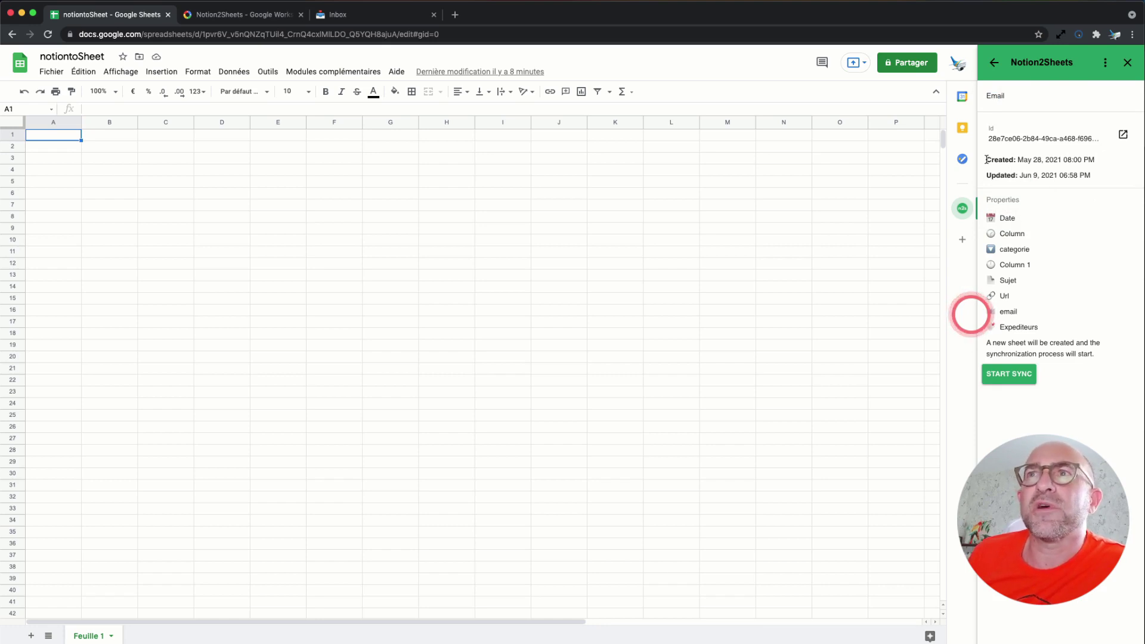
pyautogui.moveTo(1006, 169); pyautogui.dragTo(1102, 180)
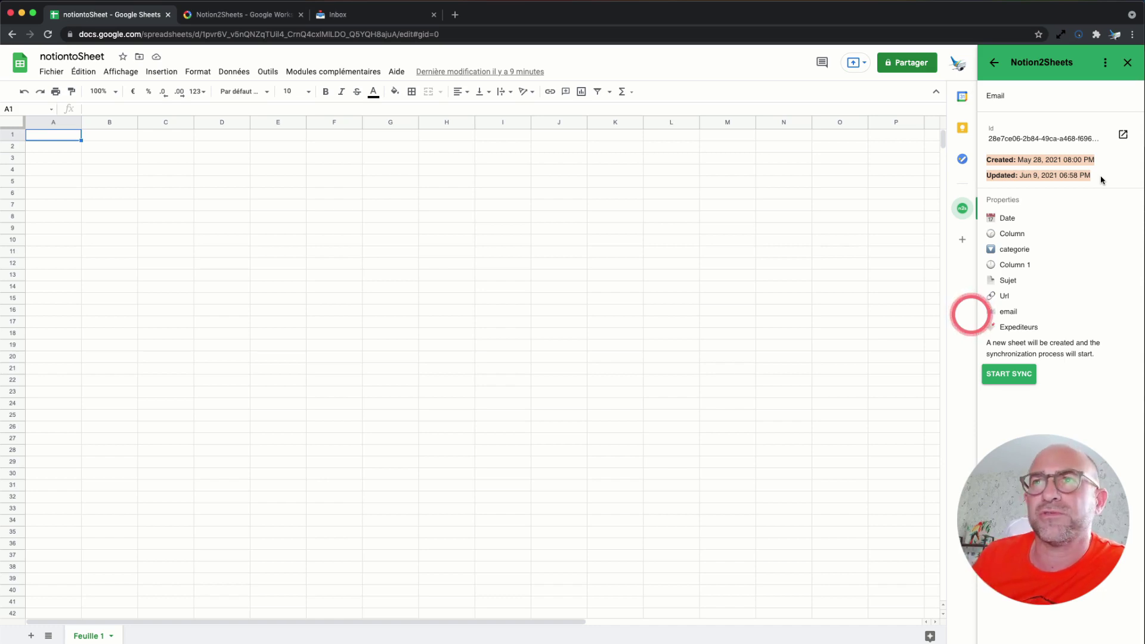
pyautogui.click(1003, 208)
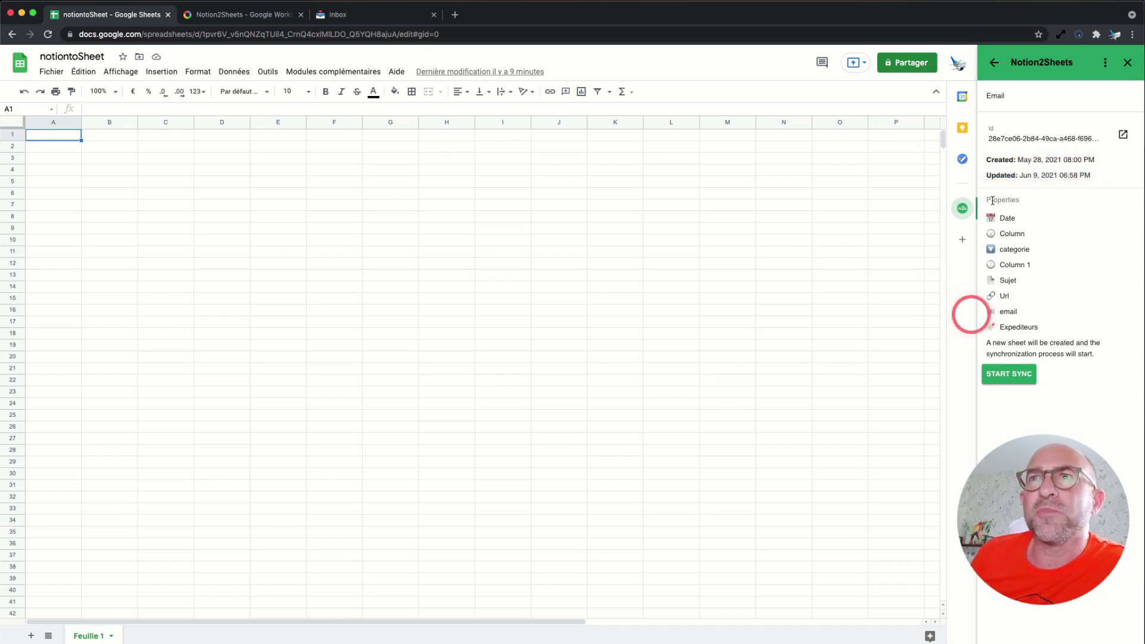
pyautogui.moveTo(1024, 201); pyautogui.dragTo(1028, 241)
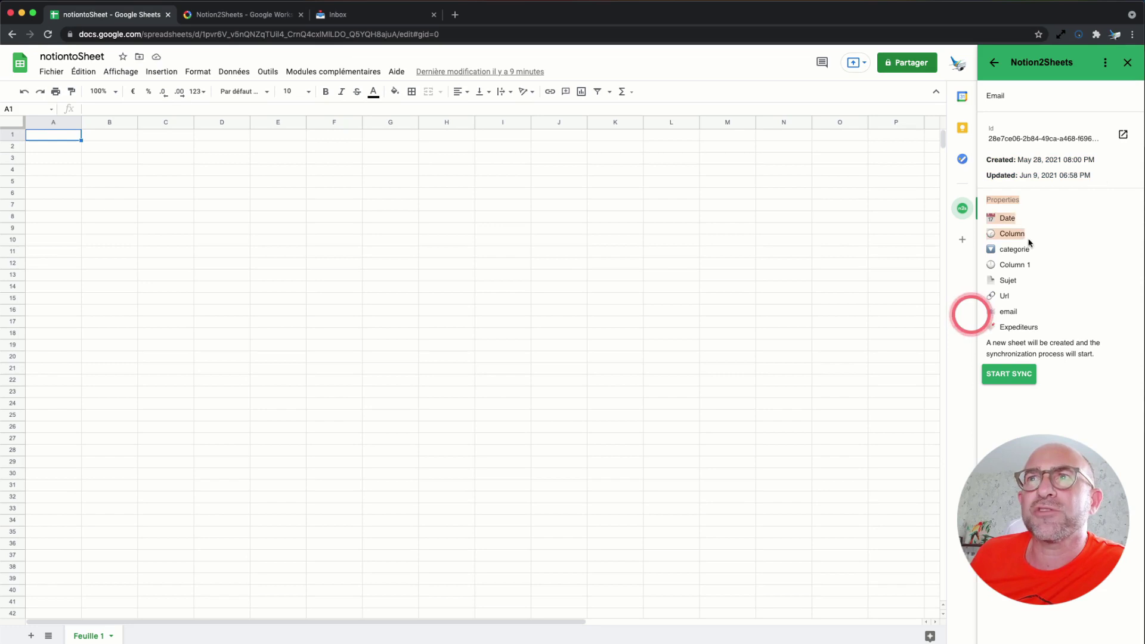
pyautogui.click(971, 314)
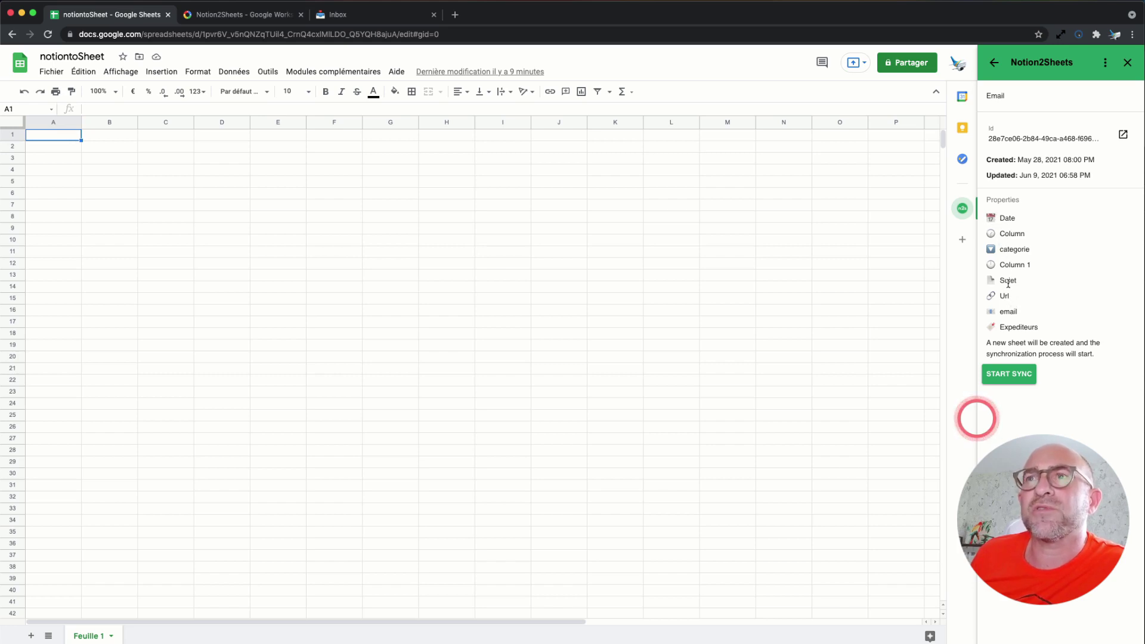
# - Sync the Email database into a new sheet and acknowledge the 10 pages synchronized
pyautogui.click(1020, 375)
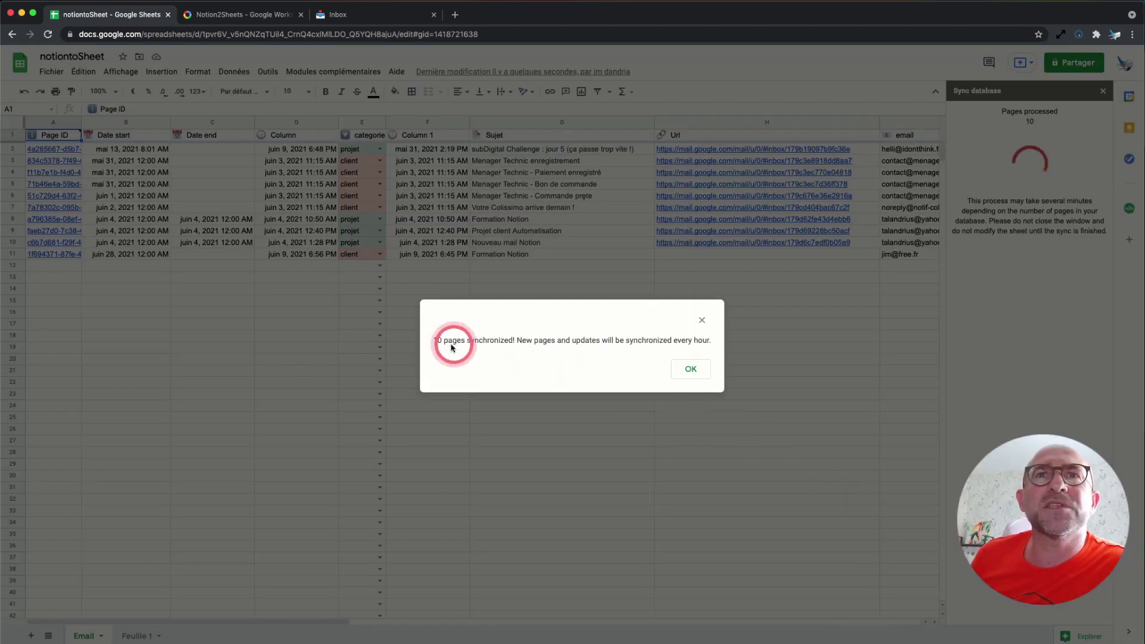
pyautogui.click(688, 370)
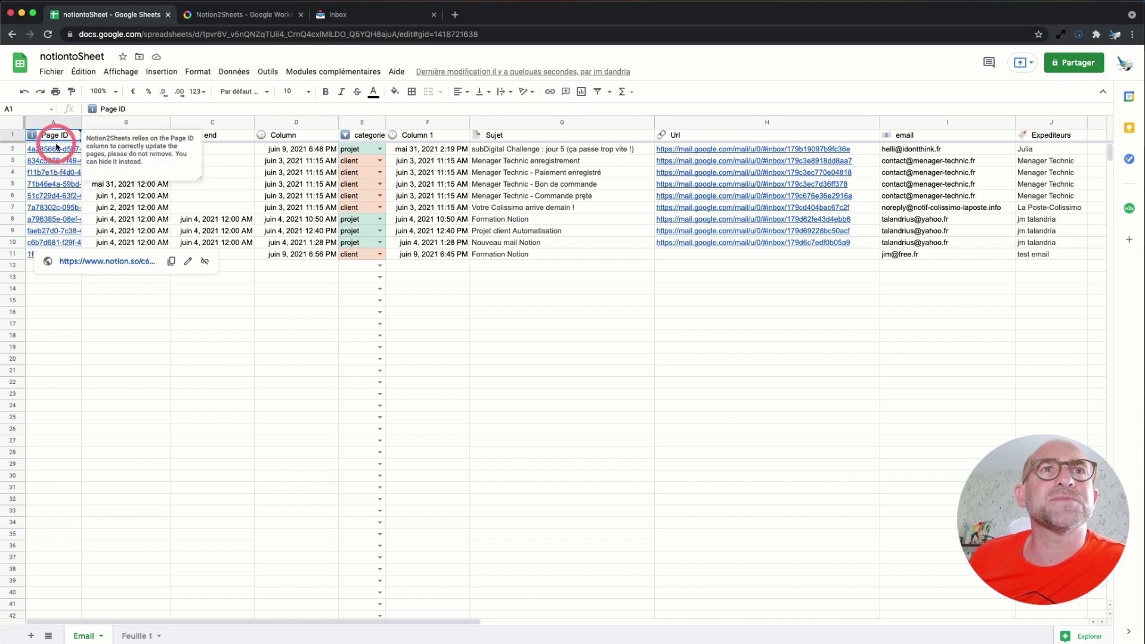
pyautogui.moveTo(54, 148)
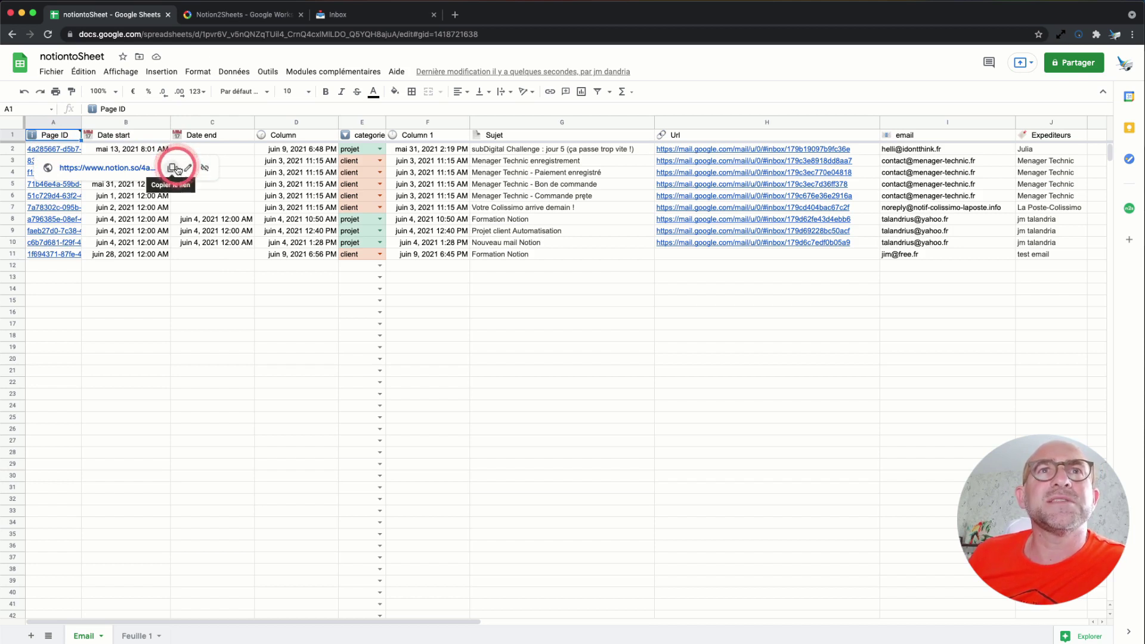
# - Open the A2 page link in Notion, view the Inbox, then return and select headers B1 and D1
pyautogui.click(59, 150)
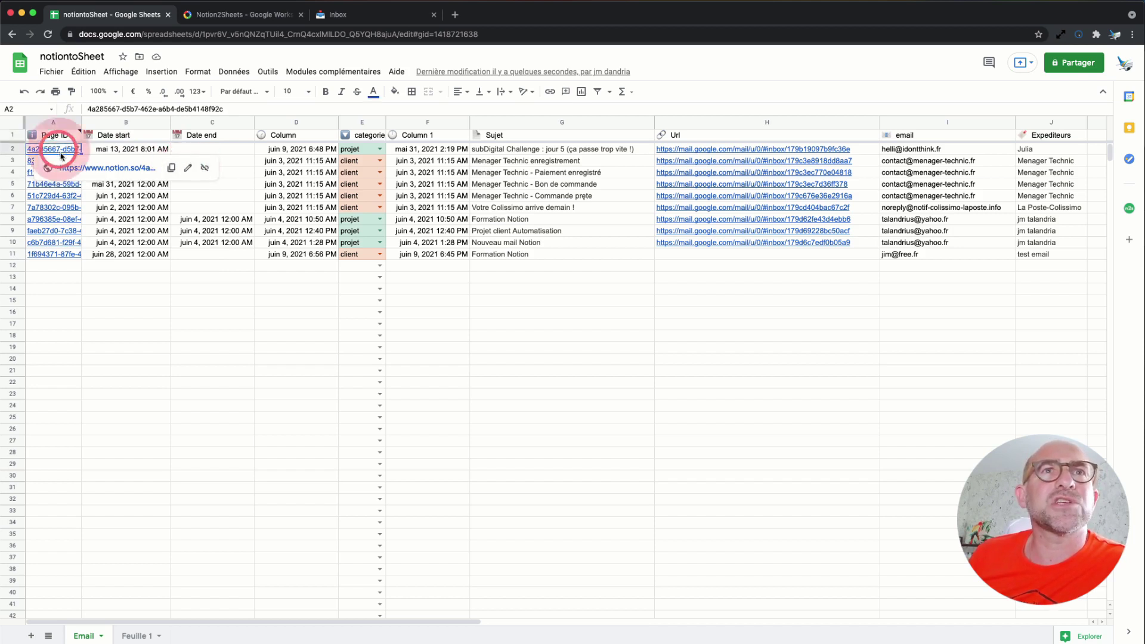
pyautogui.click(73, 168)
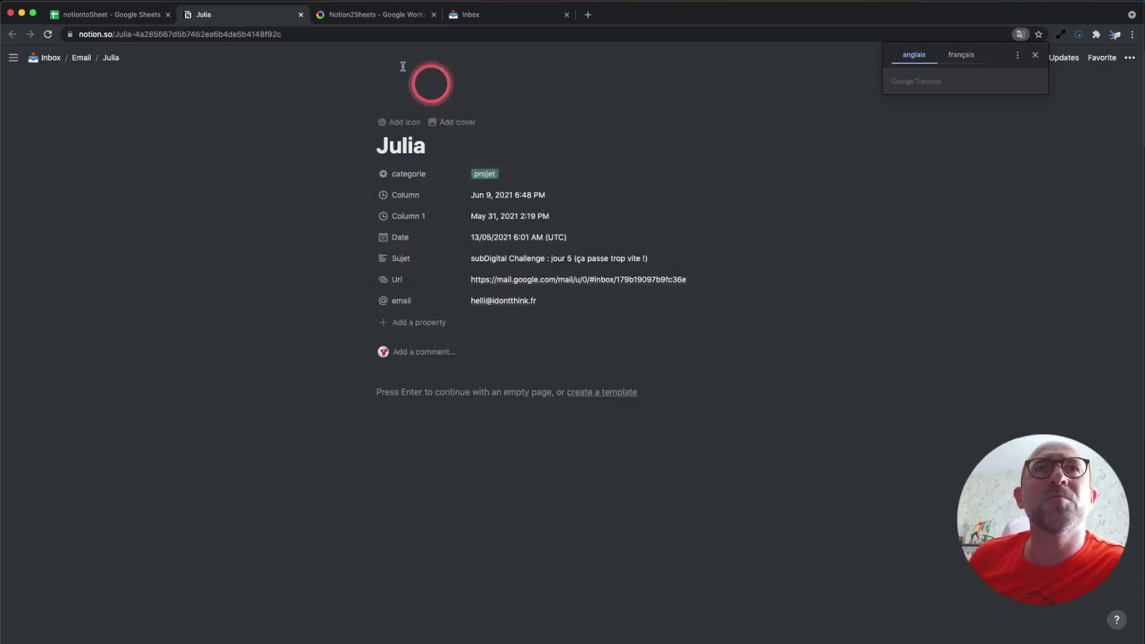
pyautogui.click(481, 18)
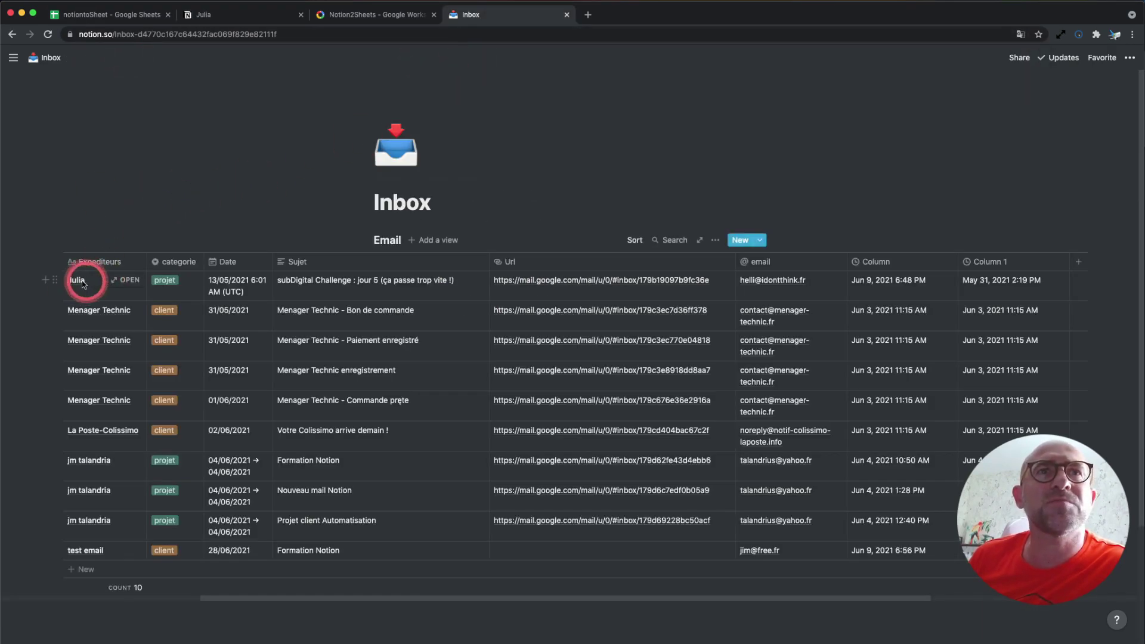
pyautogui.click(90, 15)
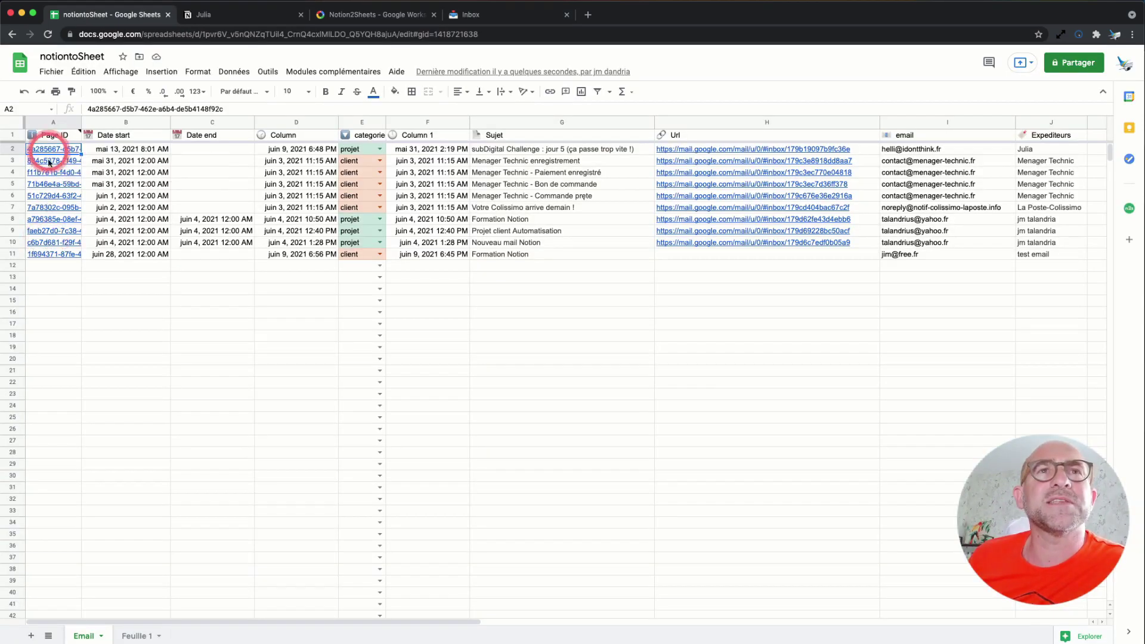
pyautogui.click(141, 137)
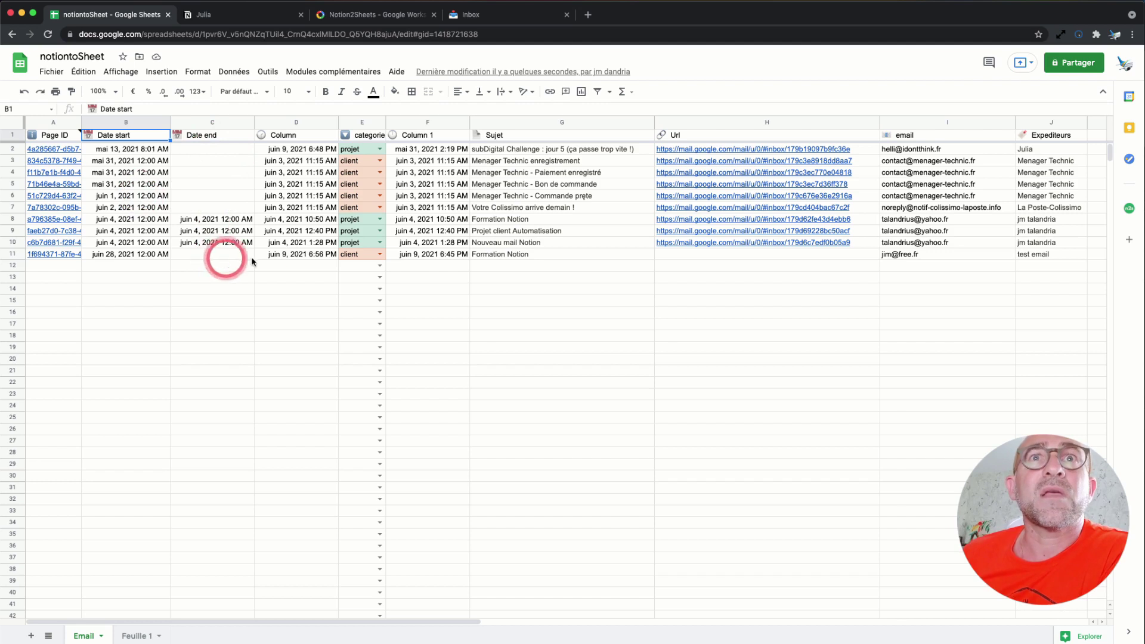
pyautogui.click(304, 138)
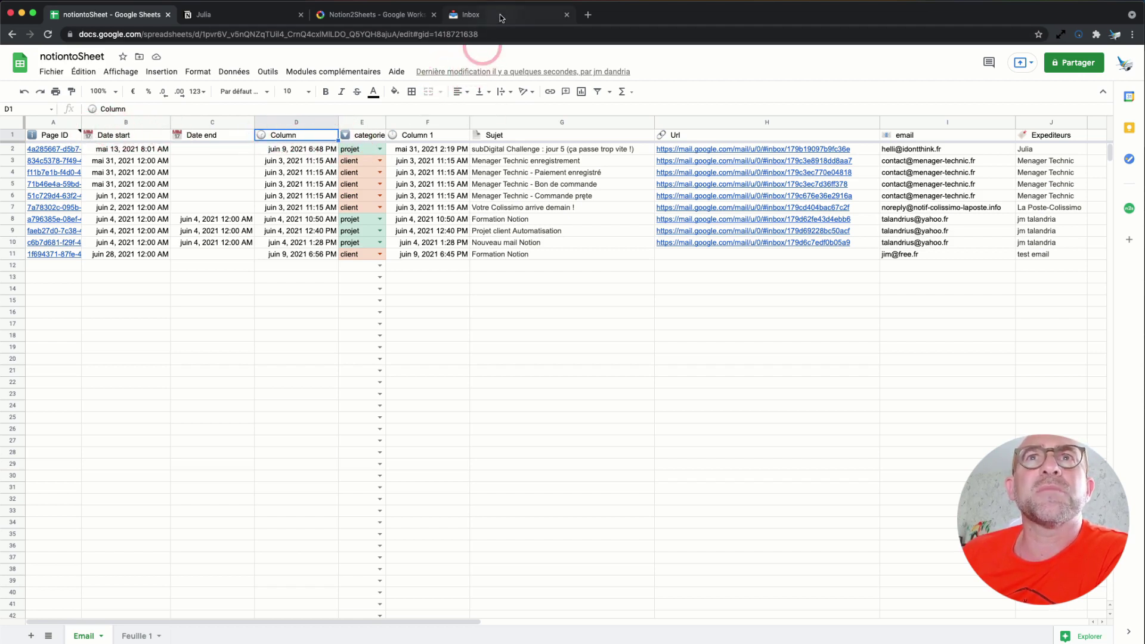
pyautogui.click(478, 14)
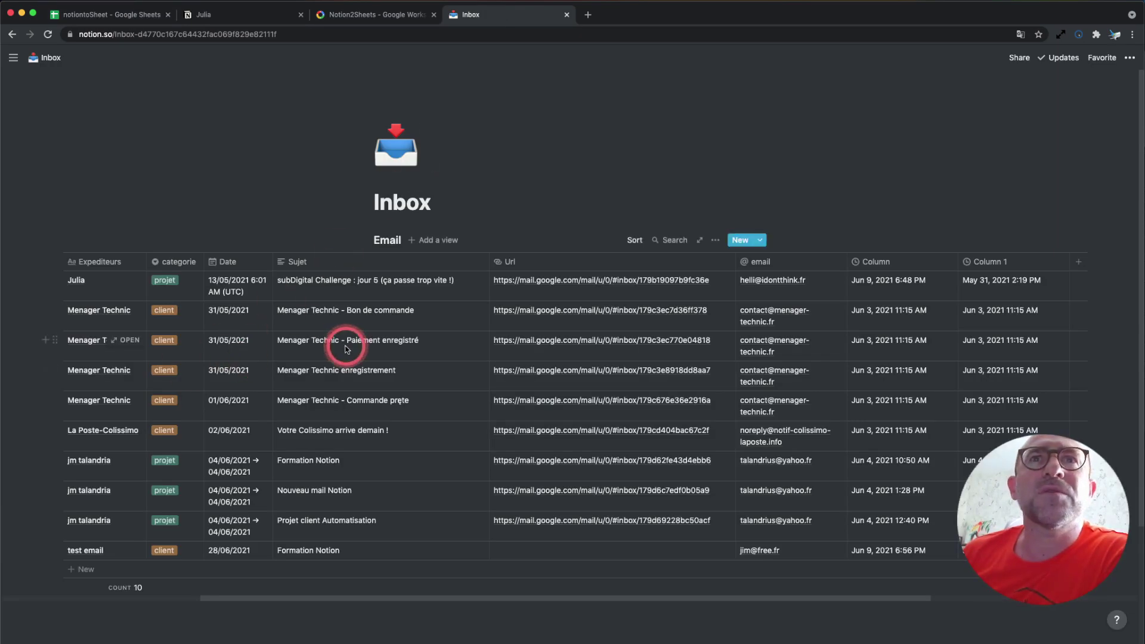
pyautogui.scroll(-2, 351, 343)
pyautogui.scroll(2, 351, 343)
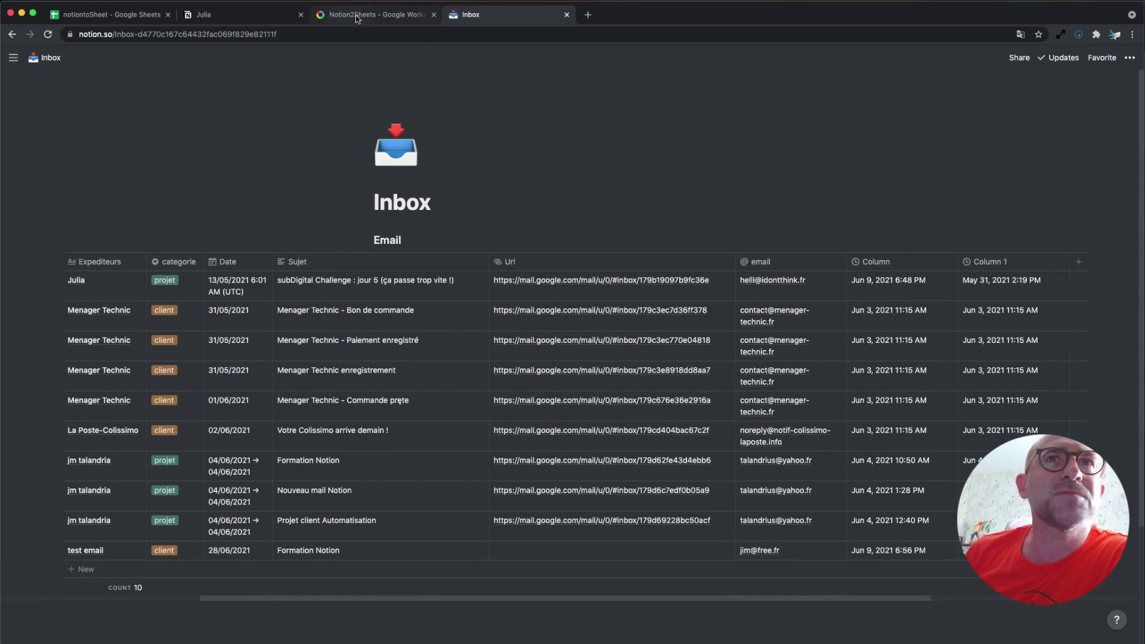
pyautogui.click(168, 14)
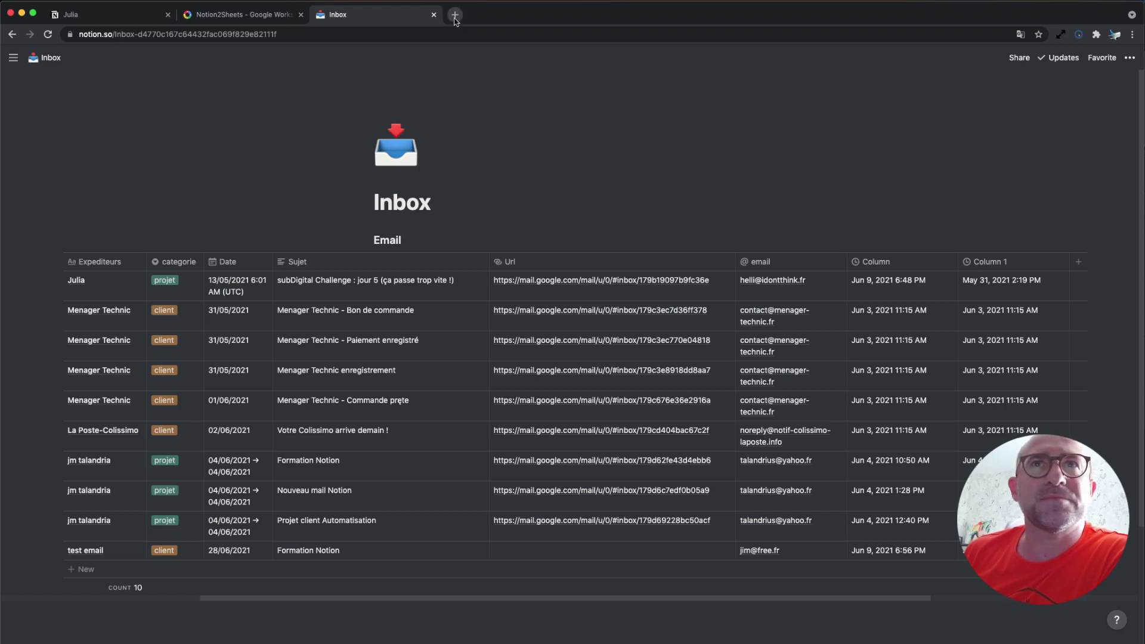
pyautogui.click(455, 15)
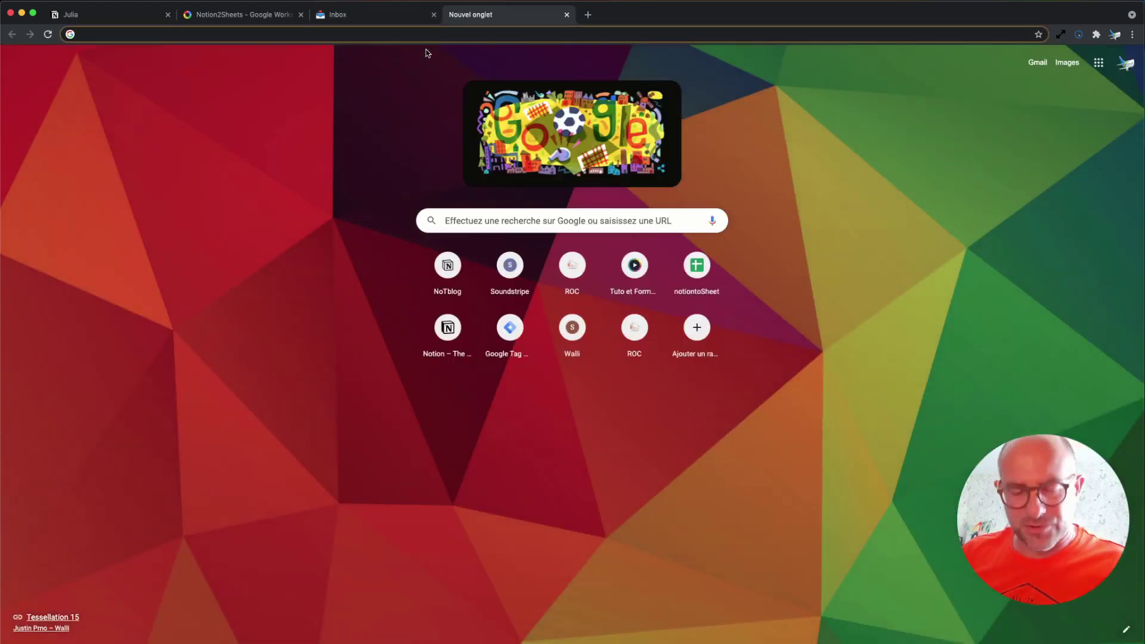
pyautogui.click(698, 266)
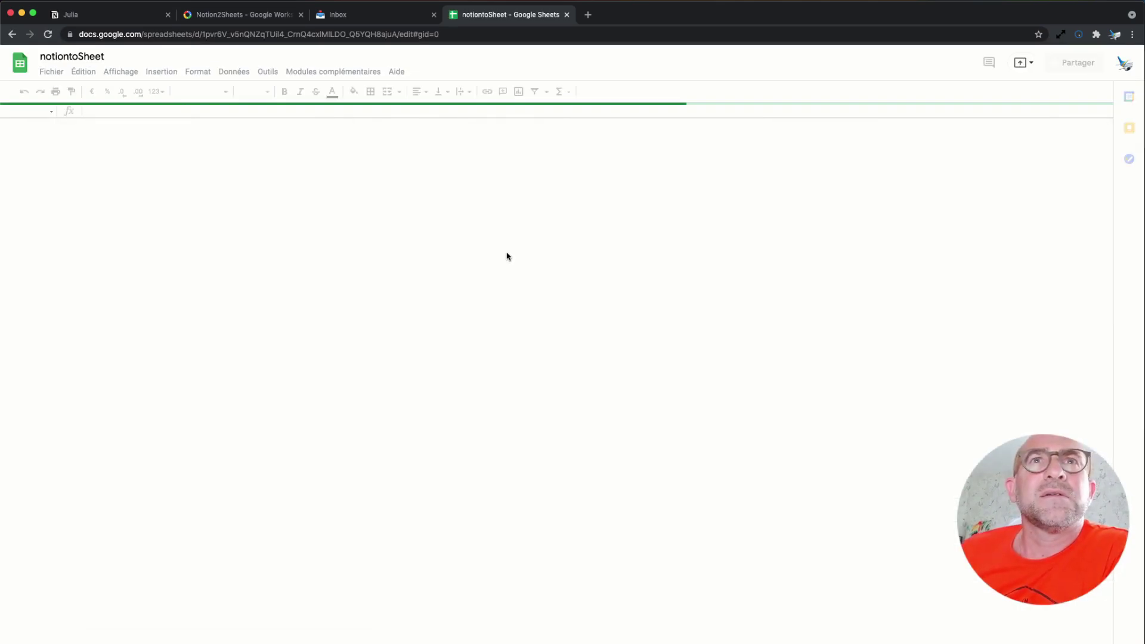
pyautogui.click(466, 247)
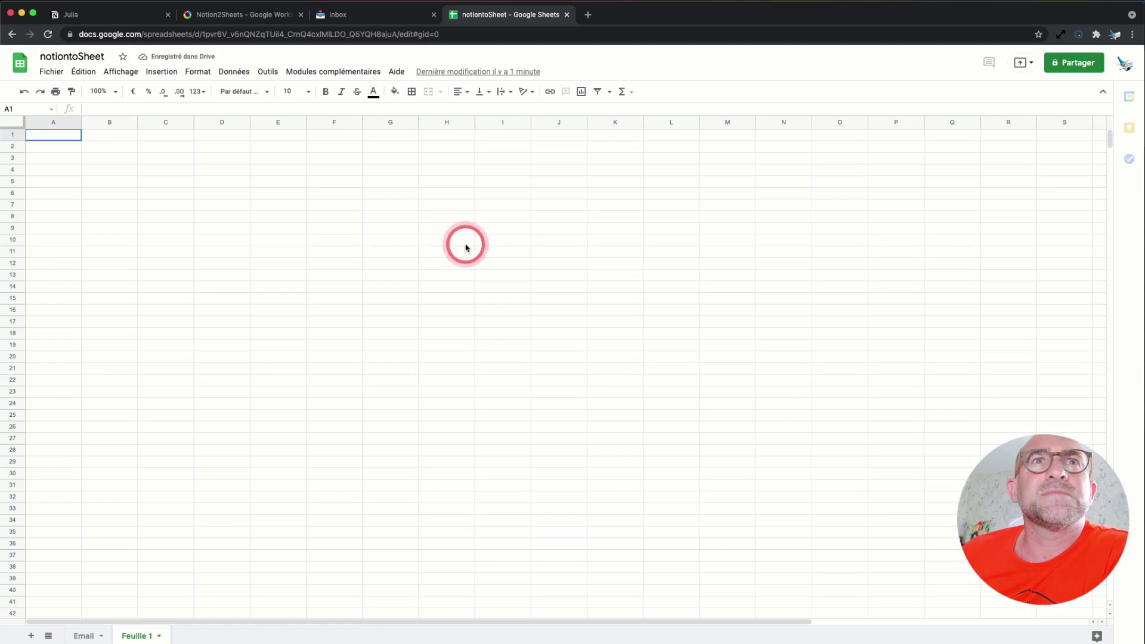
pyautogui.click(89, 635)
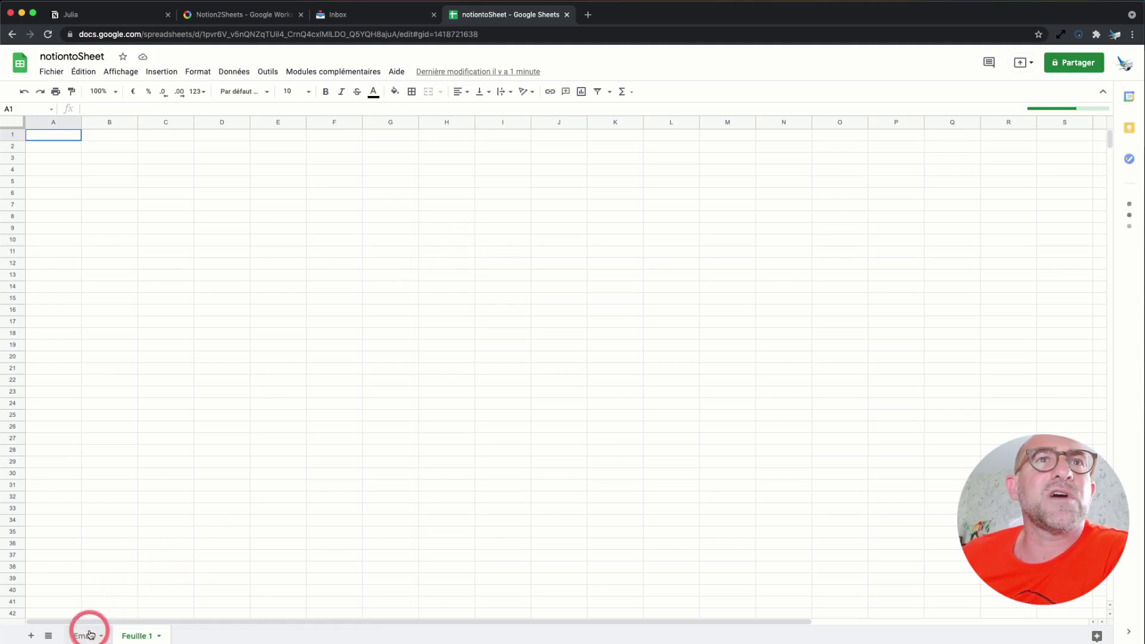
pyautogui.click(321, 374)
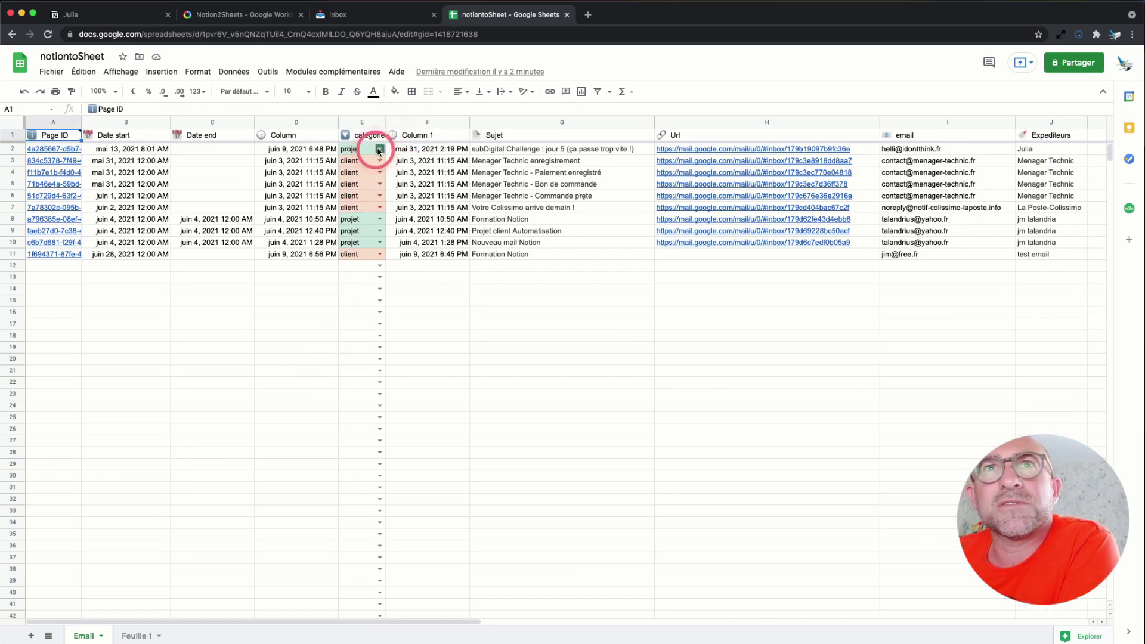
pyautogui.click(379, 148)
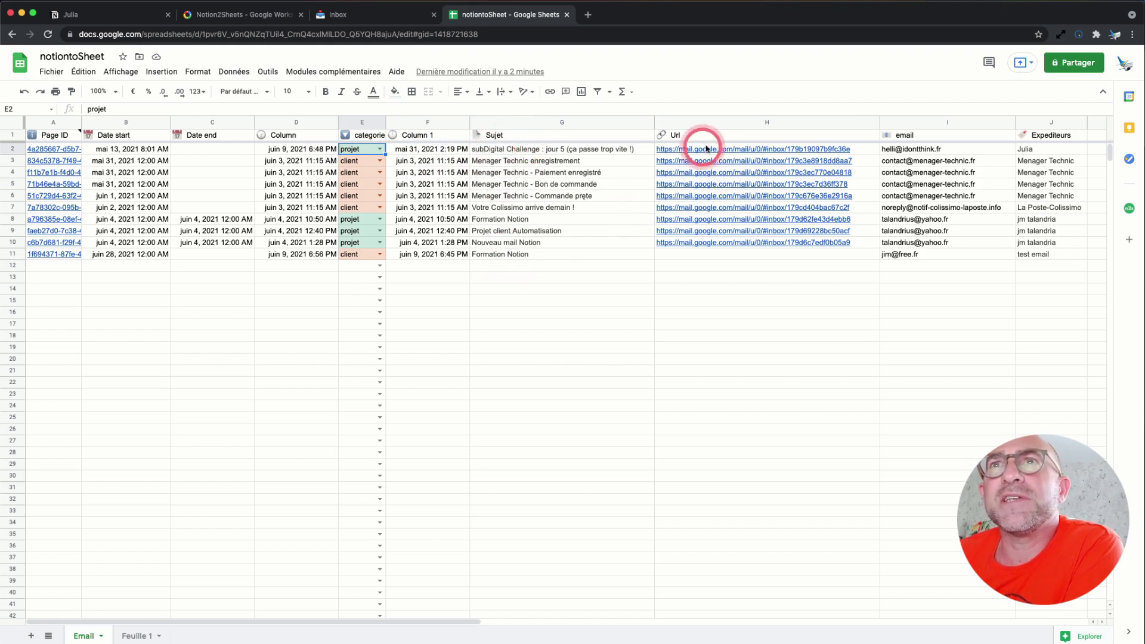
# - Narrow the Url column in column H so the Expediteurs column fits on screen
pyautogui.rightClick(835, 145)
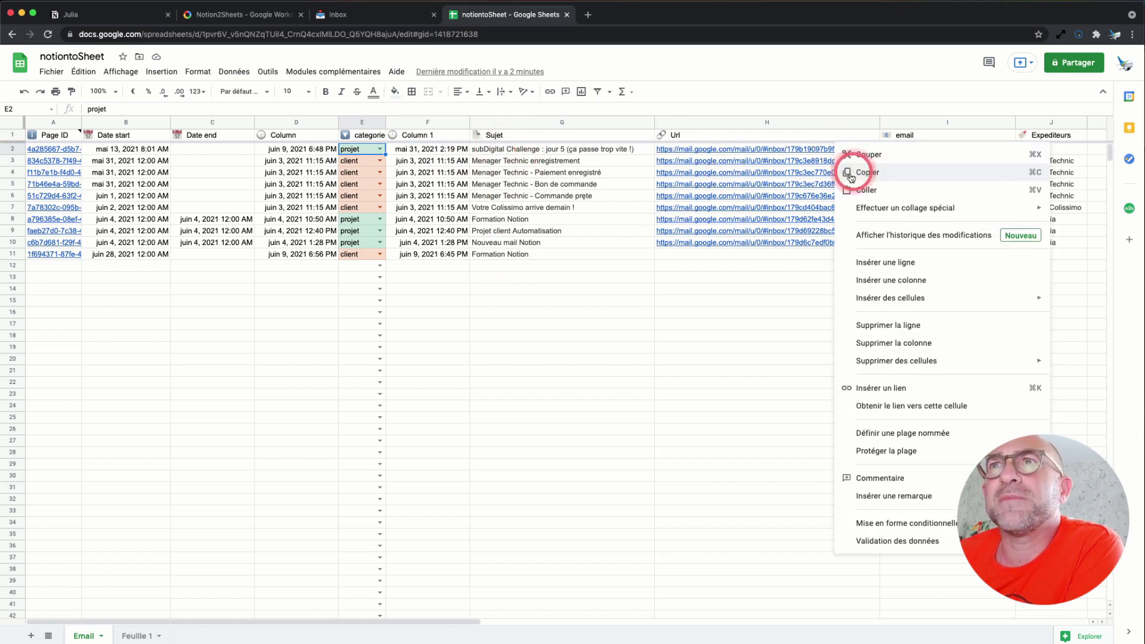
pyautogui.click(771, 287)
pyautogui.moveTo(880, 125)
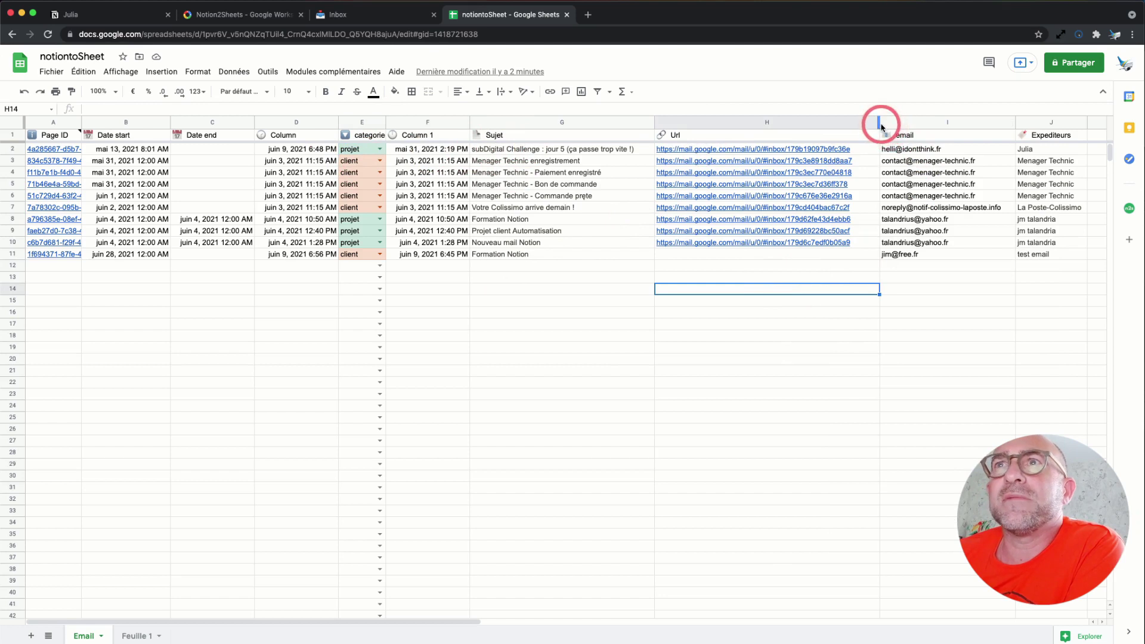
pyautogui.moveTo(879, 123); pyautogui.dragTo(776, 123)
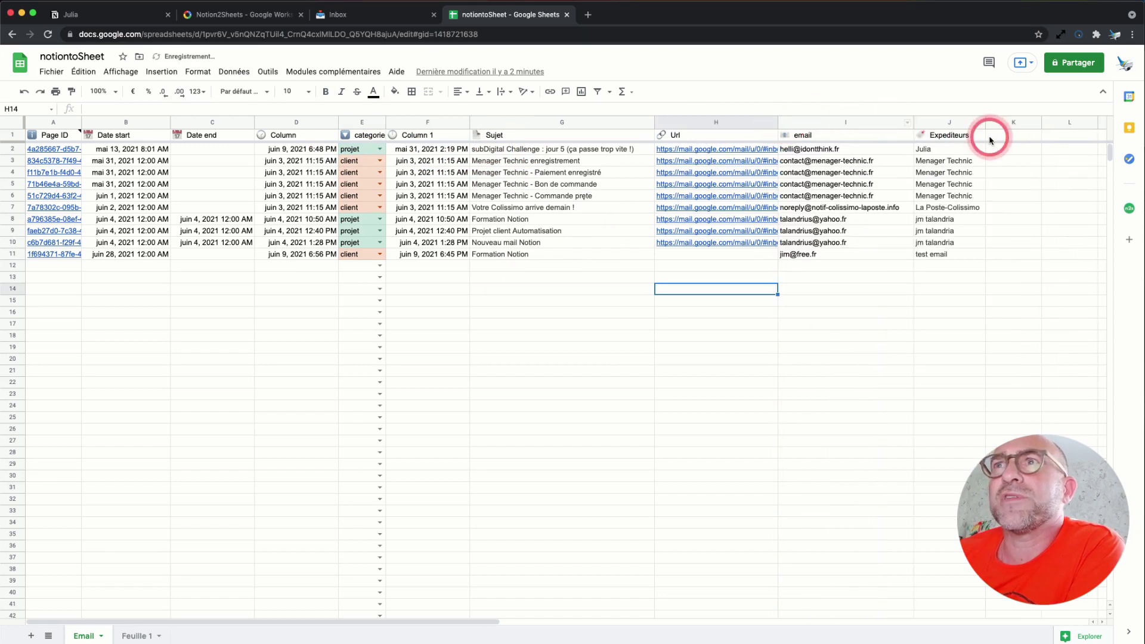
pyautogui.click(946, 288)
# - Run a Notion2Sheets database update and acknowledge that no new pages were found
pyautogui.click(1130, 210)
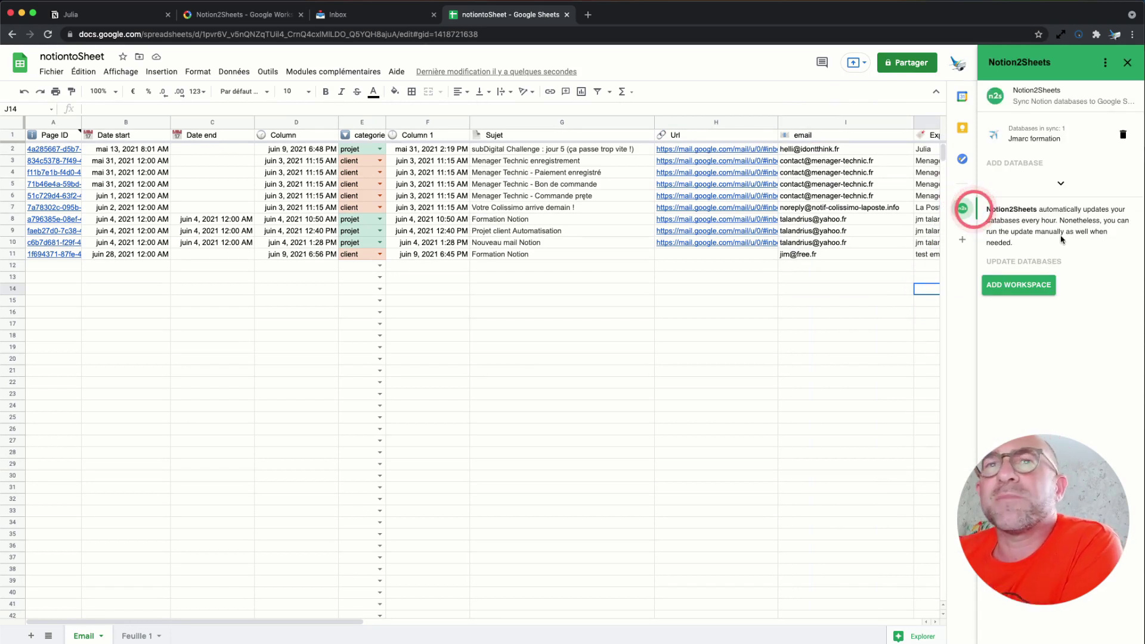
pyautogui.click(1051, 264)
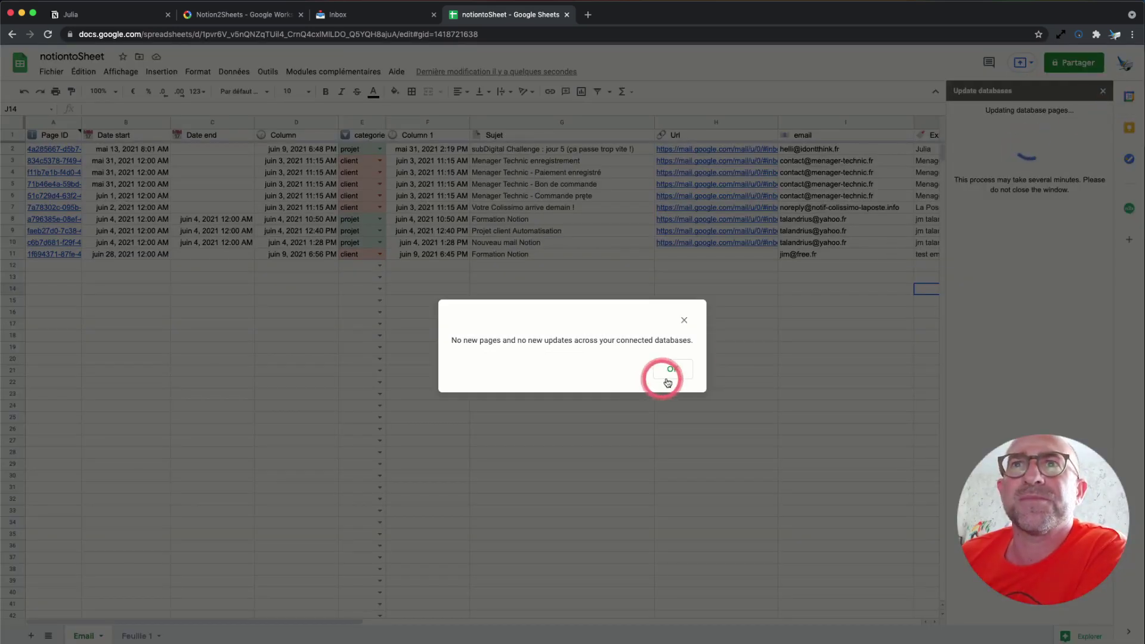
pyautogui.click(671, 376)
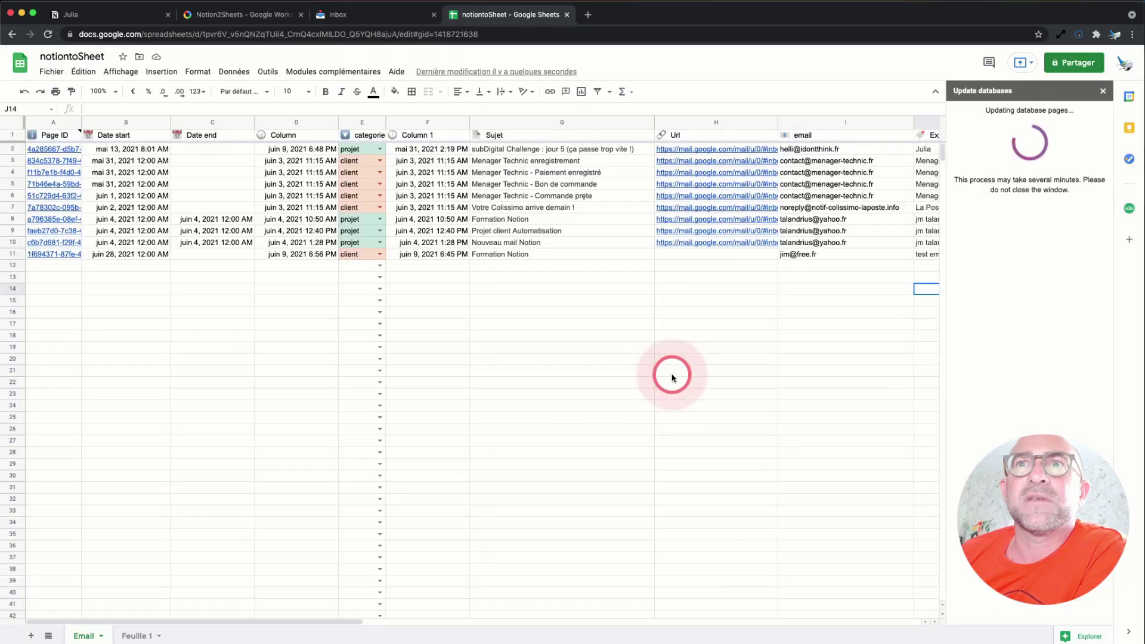
# - Add a new row to the Notion Email database with a sender and category client
pyautogui.click(389, 19)
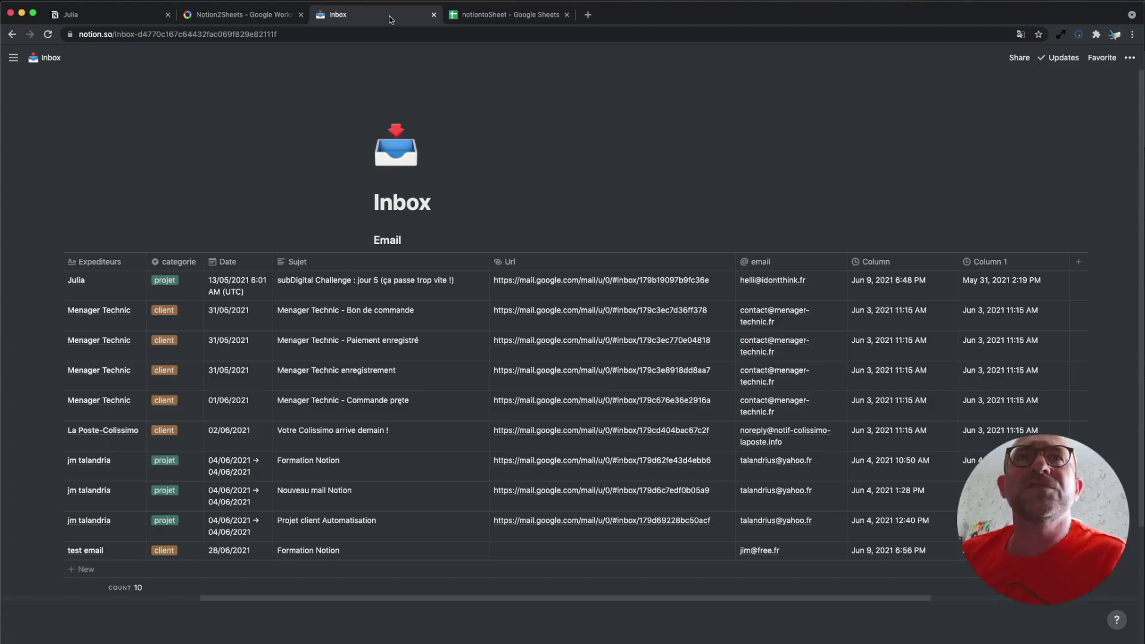
pyautogui.scroll(-3, 196, 481)
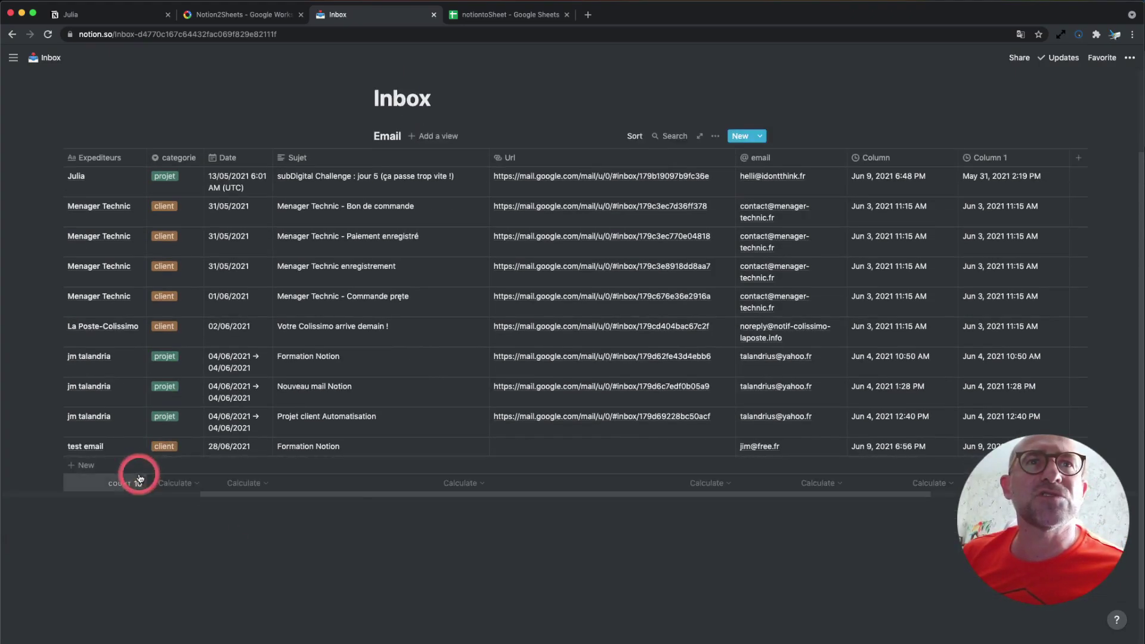
pyautogui.click(90, 466)
pyautogui.moveTo(100, 467)
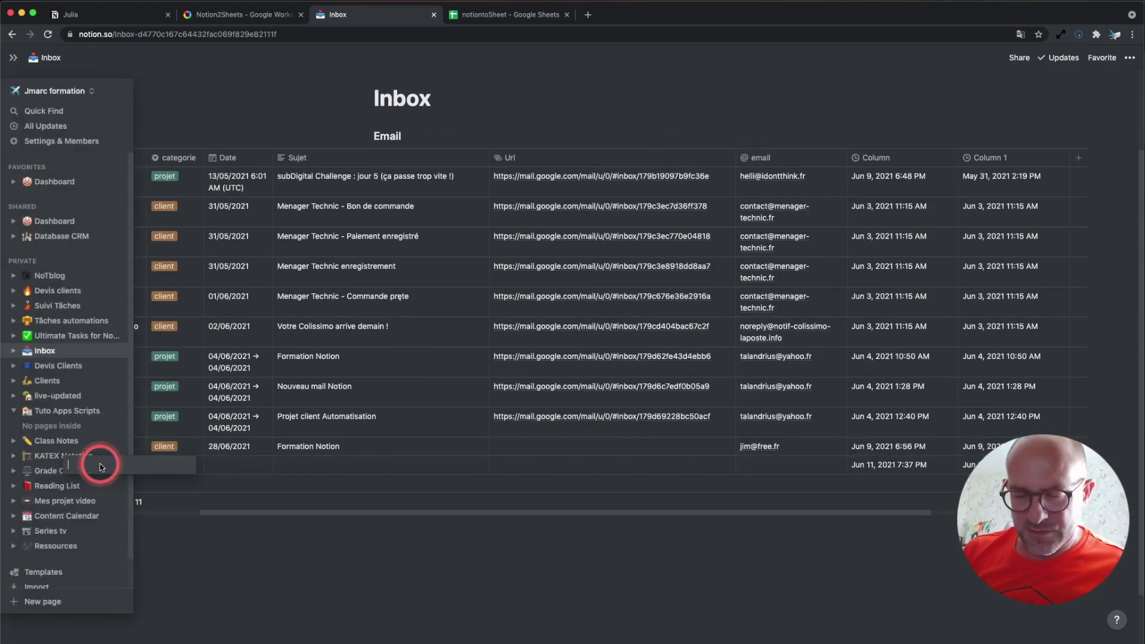
pyautogui.write('marcosi')
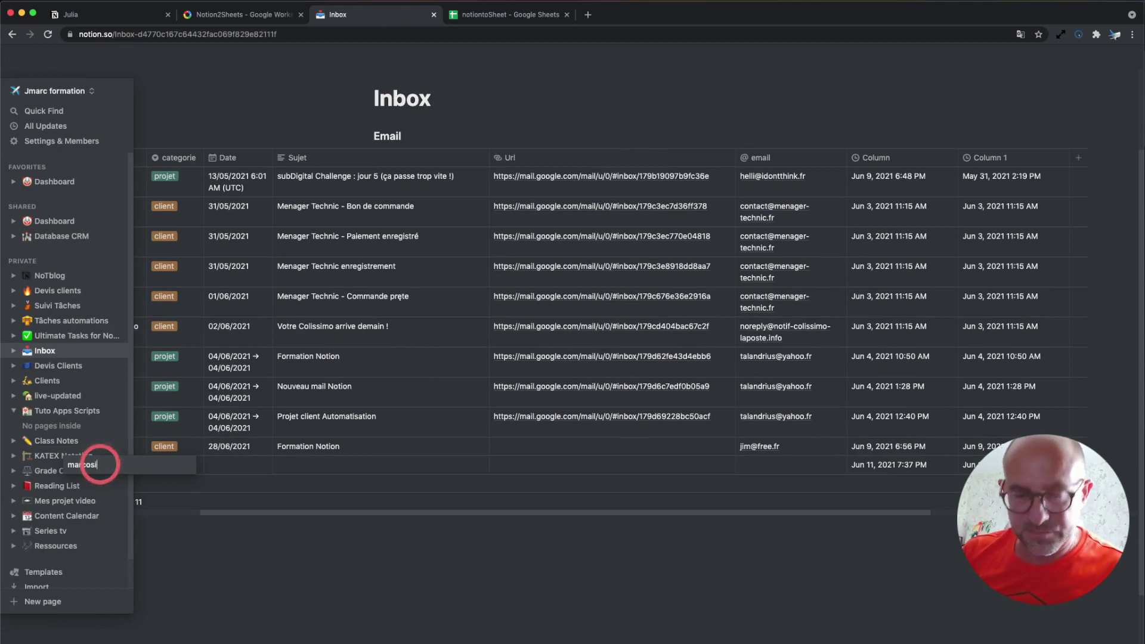
pyautogui.click(189, 468)
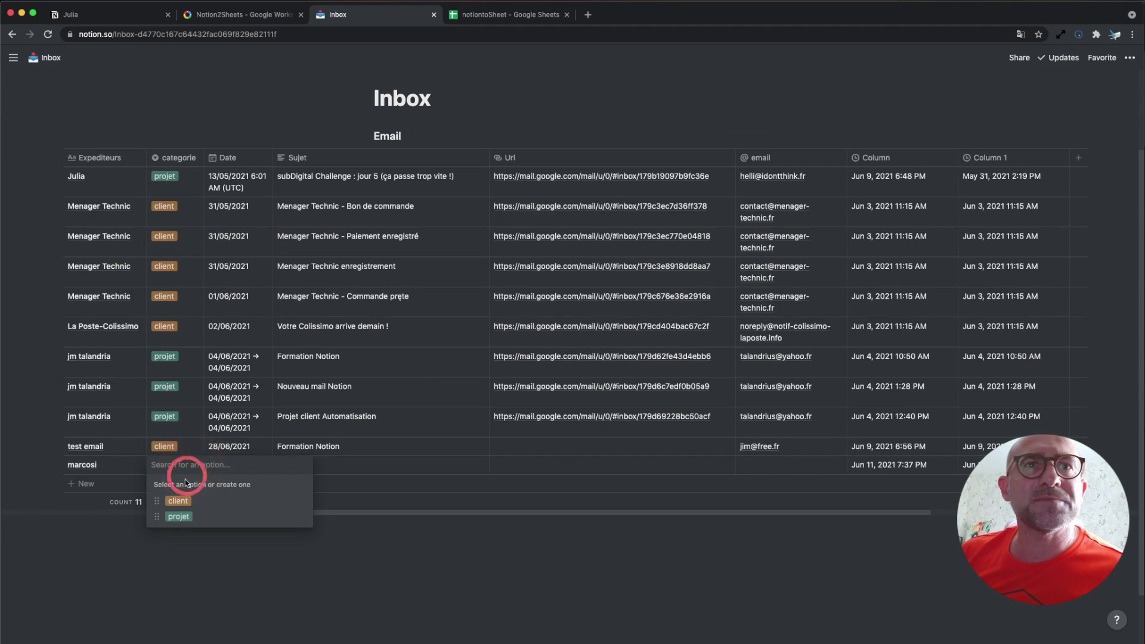
pyautogui.click(178, 501)
# - Set the new row's date to 16/06/2021 and subject to 'Projet muciacl', then return to the spreadsheet
pyautogui.click(241, 467)
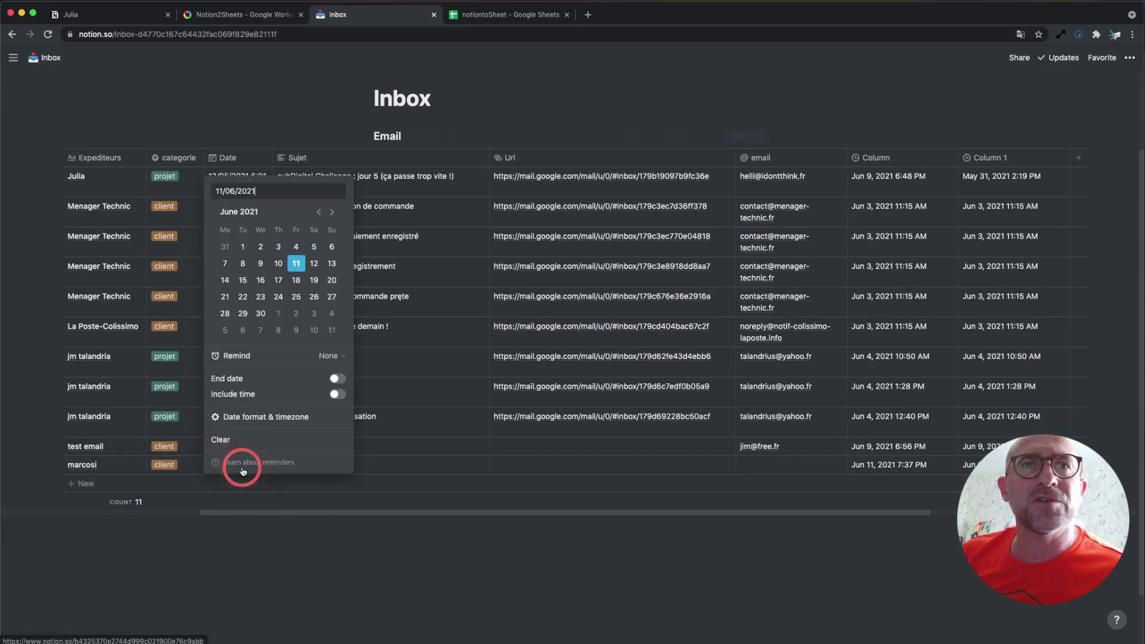
pyautogui.click(261, 280)
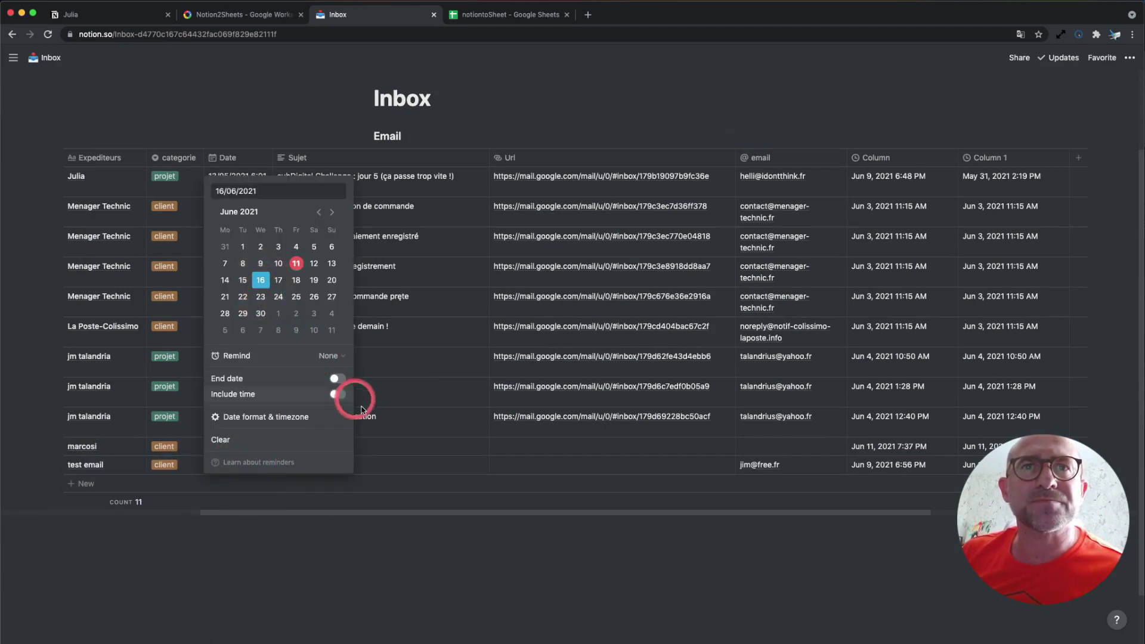
pyautogui.click(384, 458)
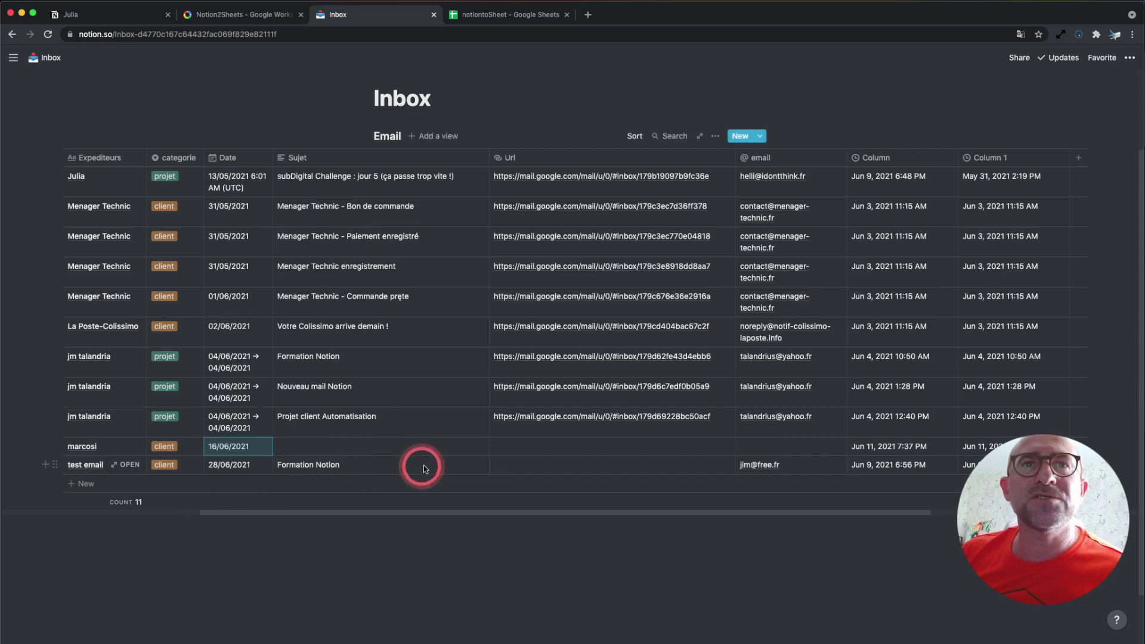
pyautogui.click(409, 448)
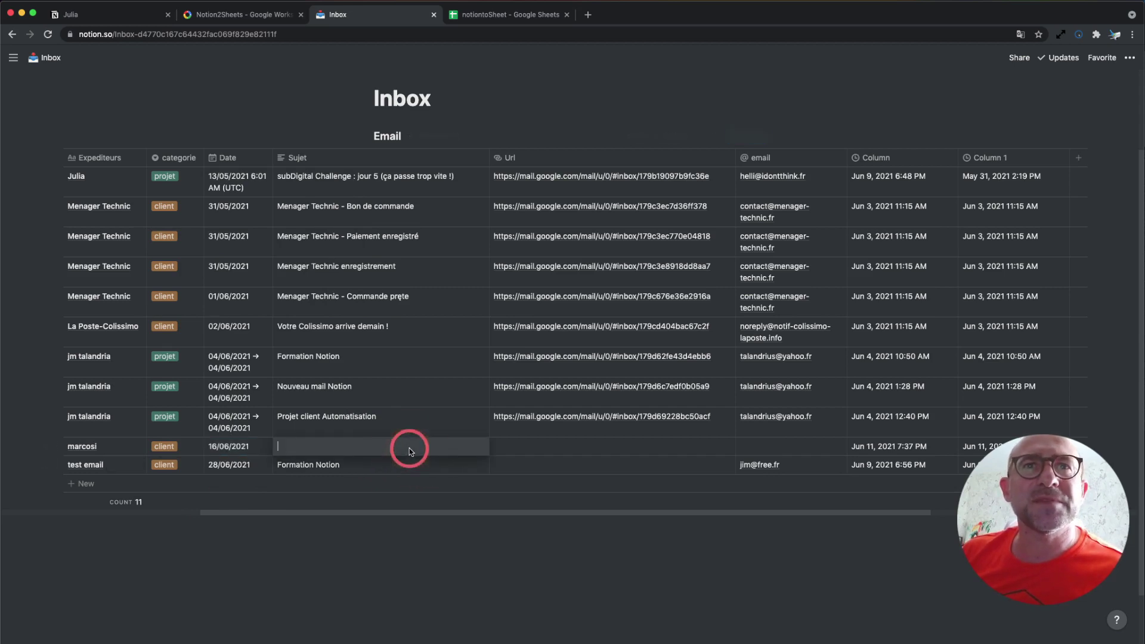
pyautogui.write('Pro')
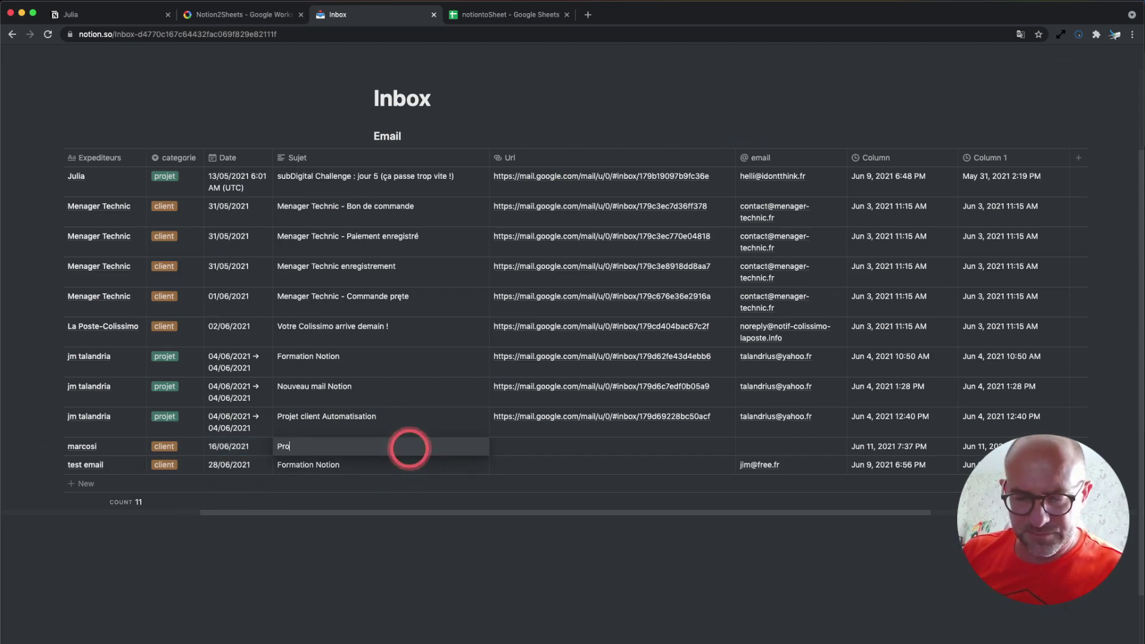
pyautogui.write('jet muciac')
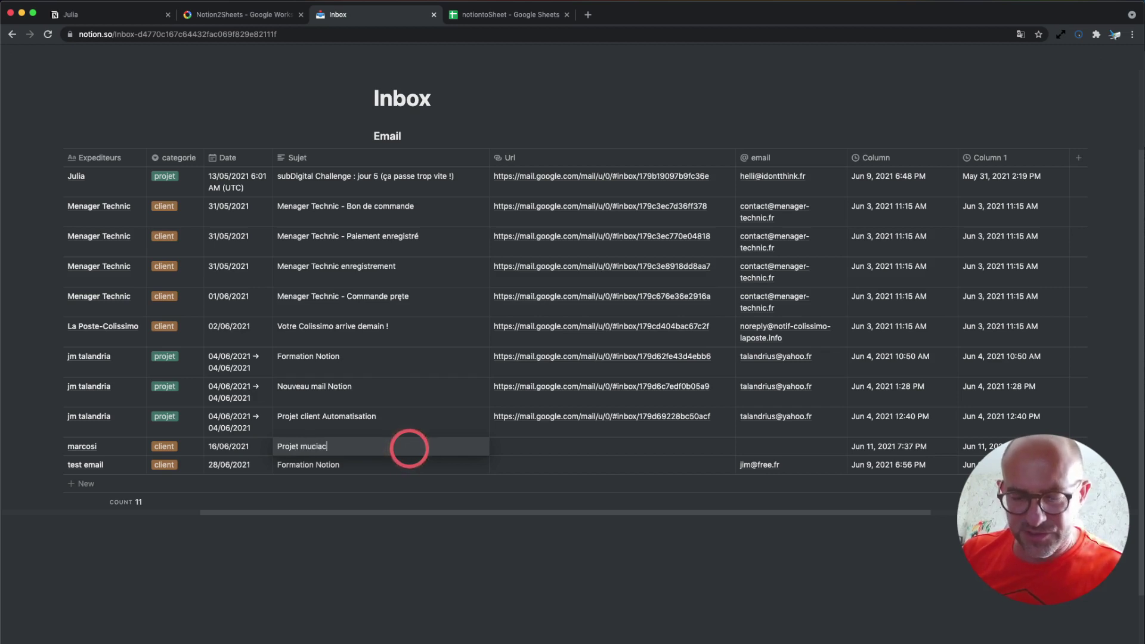
pyautogui.write('l')
pyautogui.press('Escape')
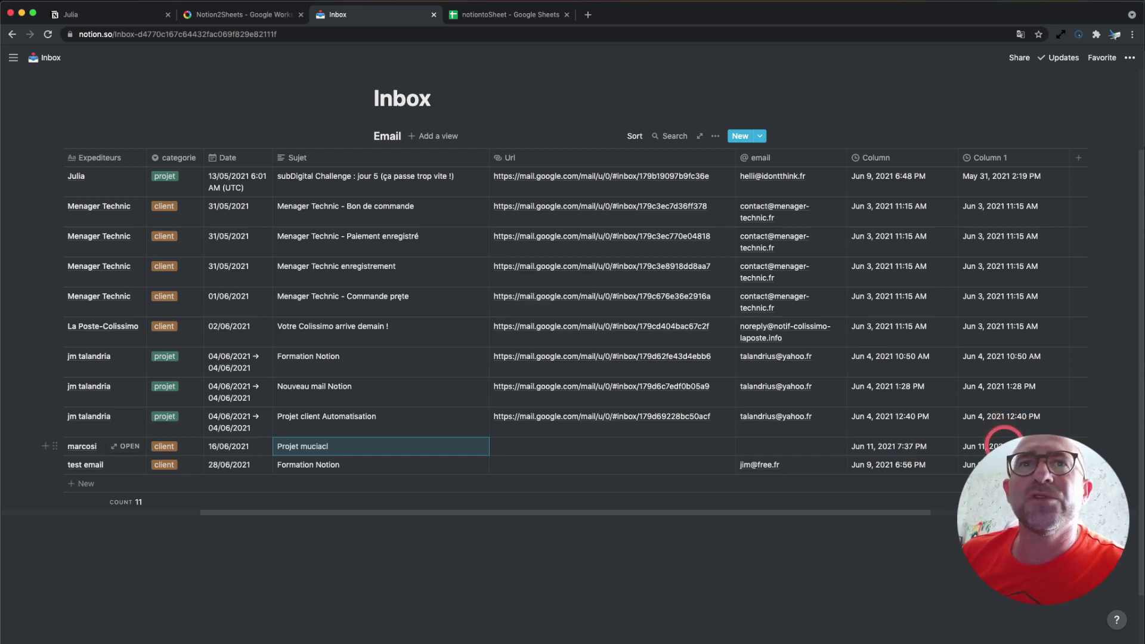
pyautogui.moveTo(899, 346)
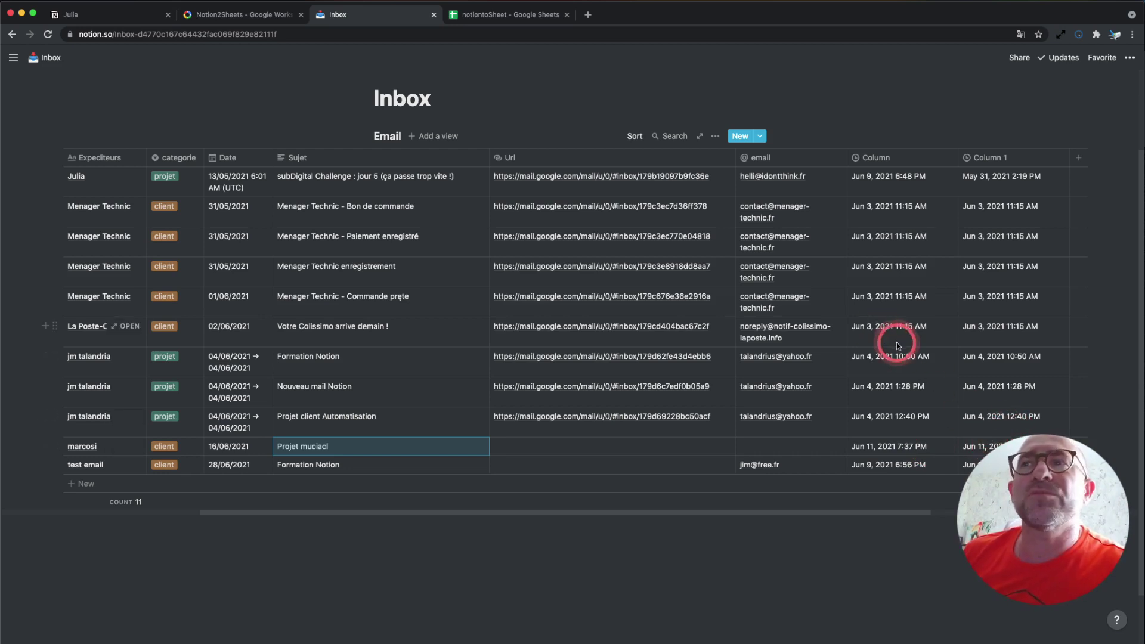
pyautogui.click(510, 17)
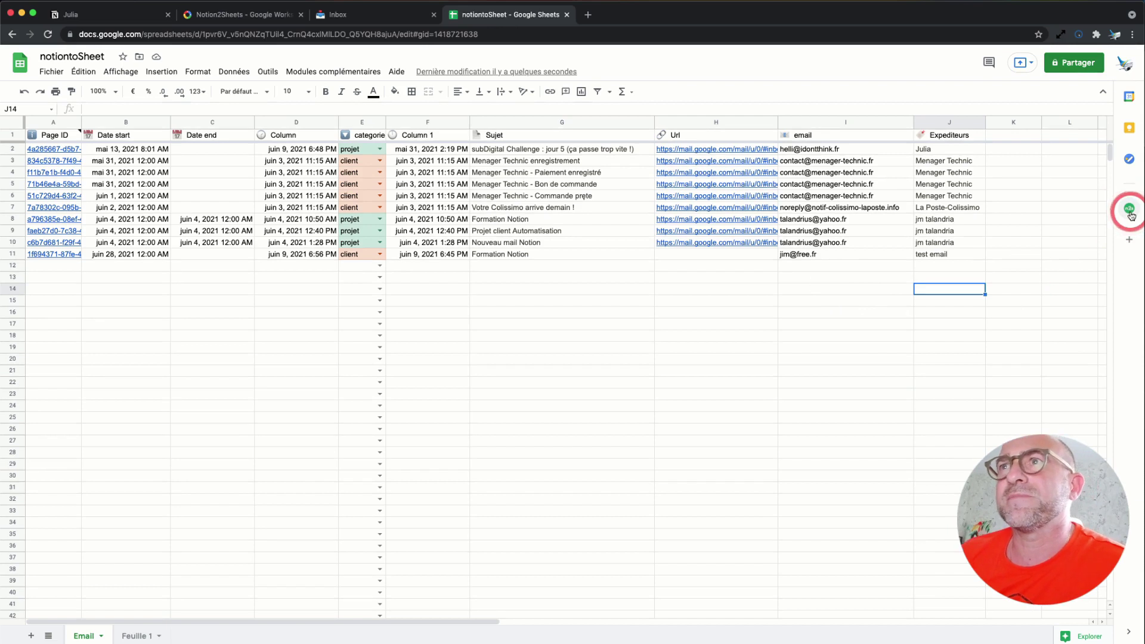
# - Run a Notion2Sheets database update to pull the new Projet muciacl page into row 12
pyautogui.click(1131, 209)
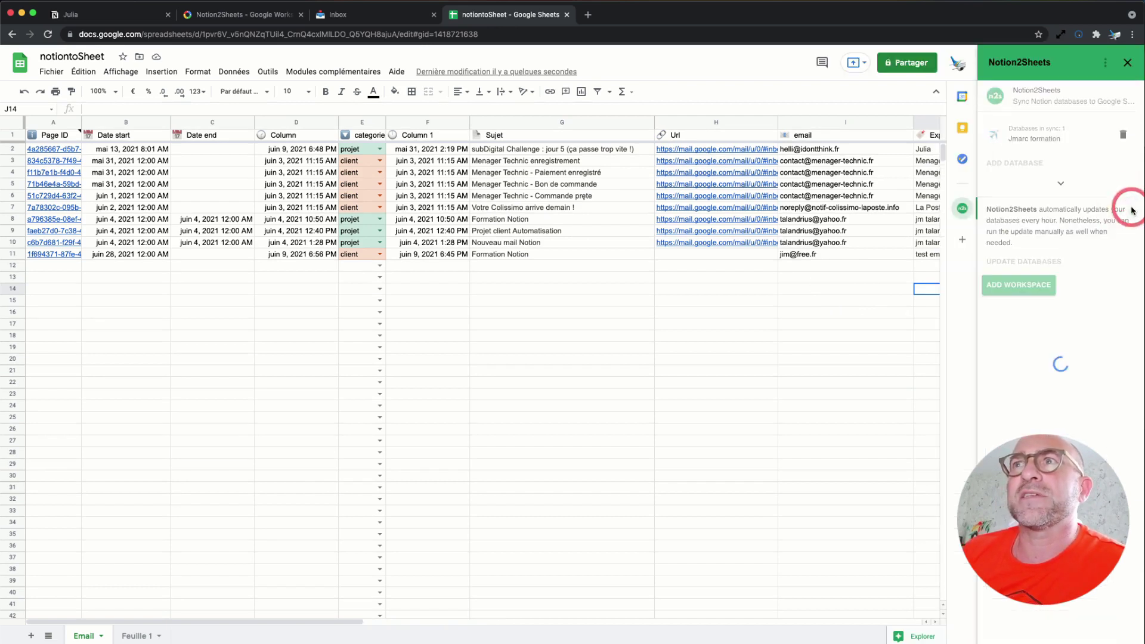
pyautogui.click(1033, 261)
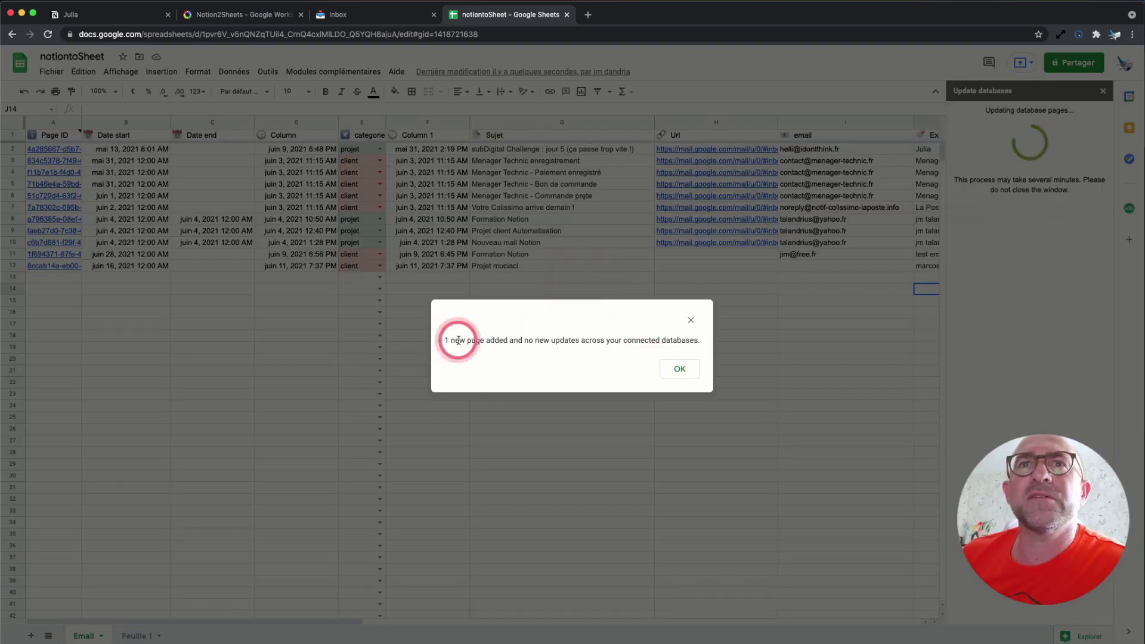
pyautogui.click(679, 367)
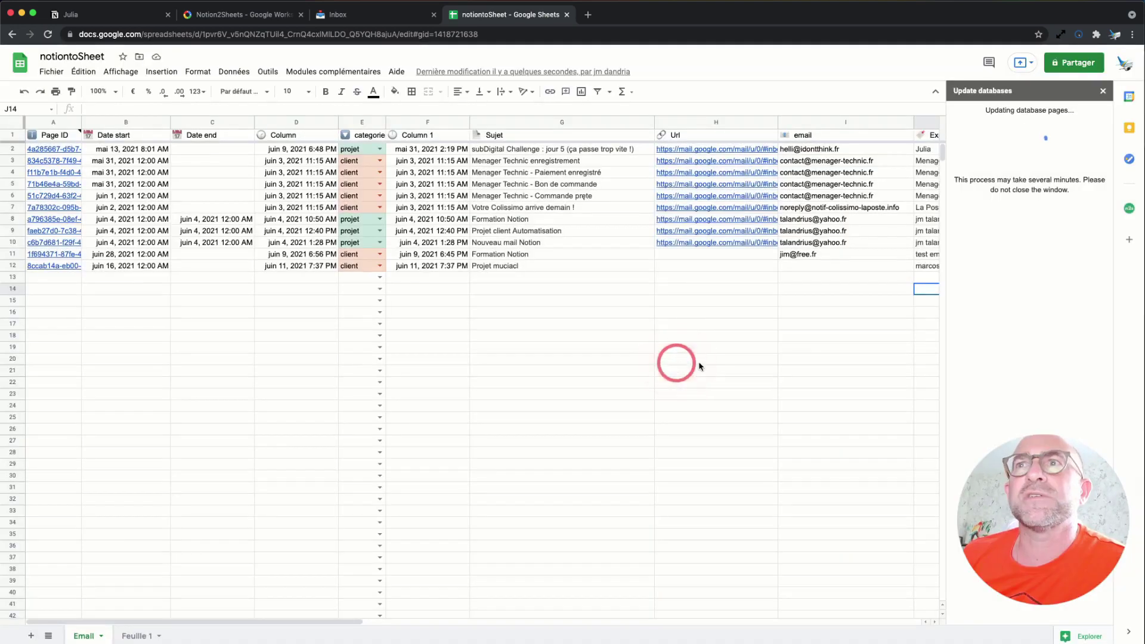